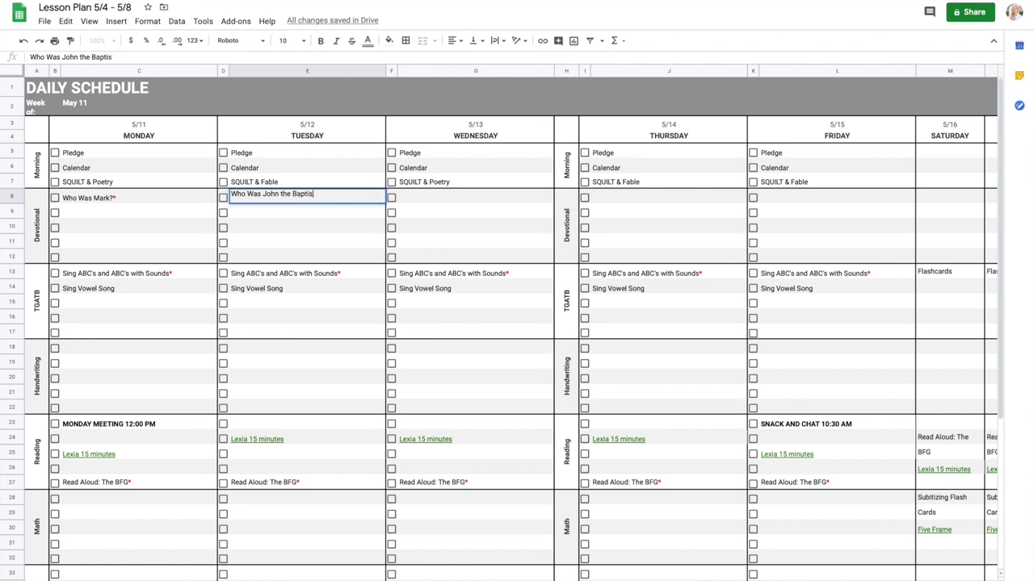
Step: Complete Tuesday's first Devotional entry as "Who Was John the Baptist?*", with the asterisk in the custom pink text color
{"action": "left_click", "coordinate": [367, 40]}
{"action": "left_click", "coordinate": [384, 202]}
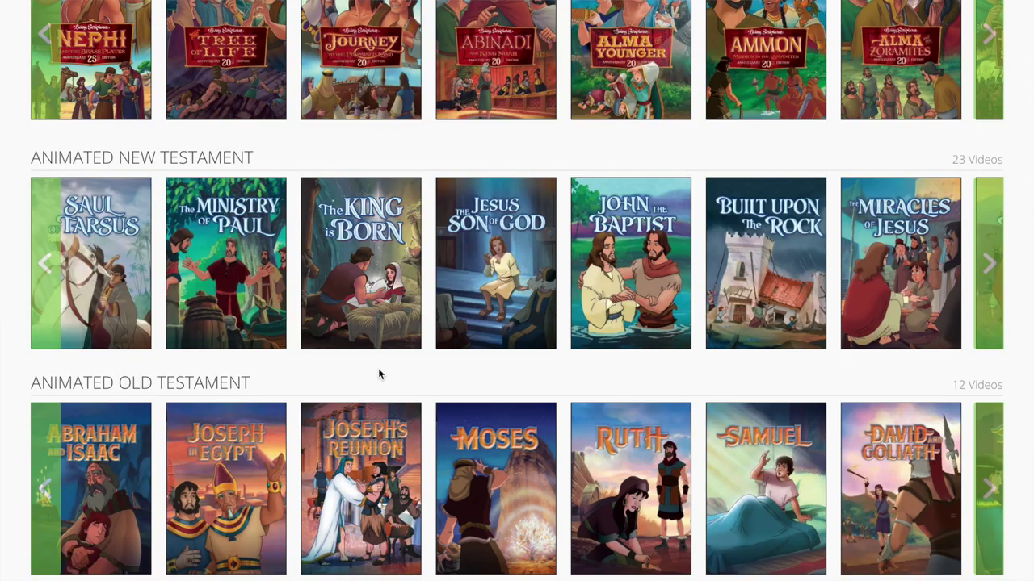
Step: Find the John the Baptist video in the Animated New Testament collection and link it to a "Watch: John the Baptist" entry in Tuesday's Devotional block
{"action": "mouse_move", "coordinate": [656, 271]}
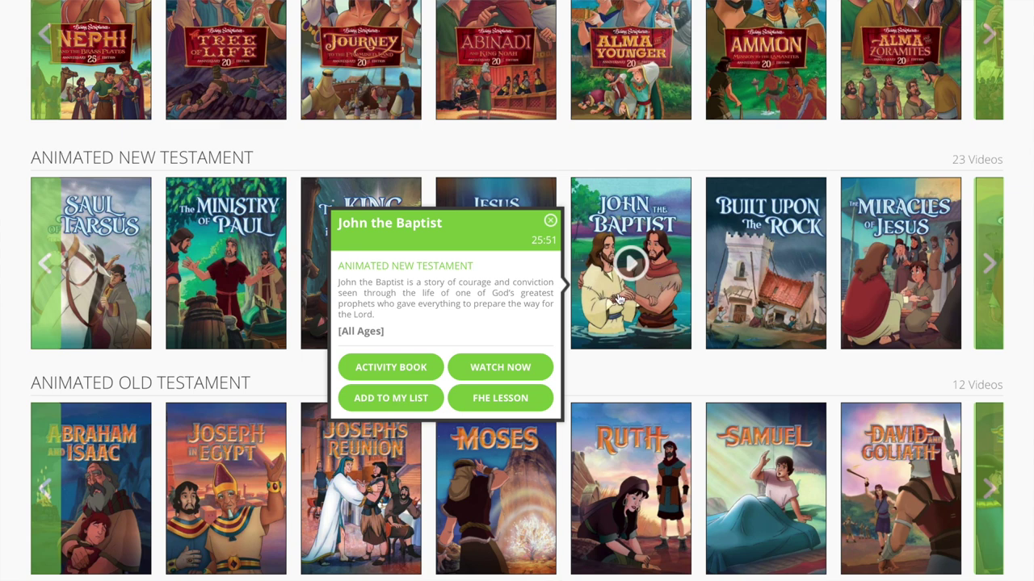
{"action": "left_click", "coordinate": [619, 298]}
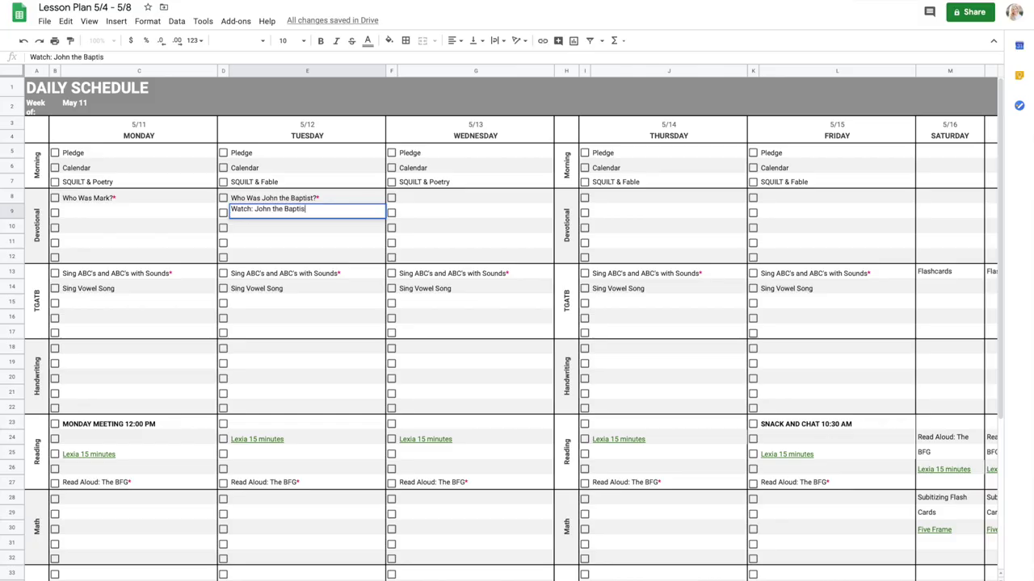
{"action": "left_click", "coordinate": [293, 228]}
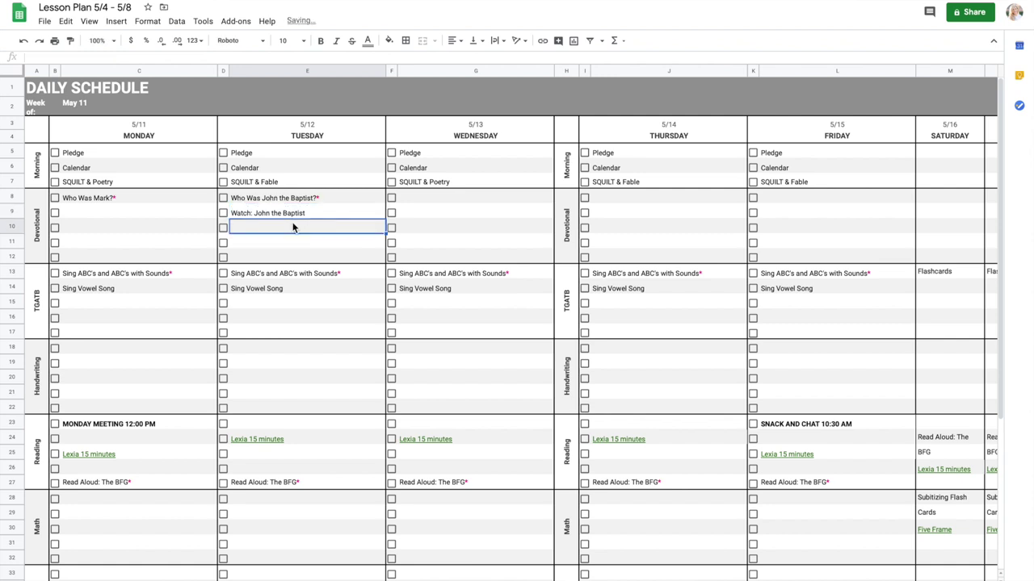
{"action": "right_click", "coordinate": [293, 214]}
{"action": "left_click", "coordinate": [325, 453]}
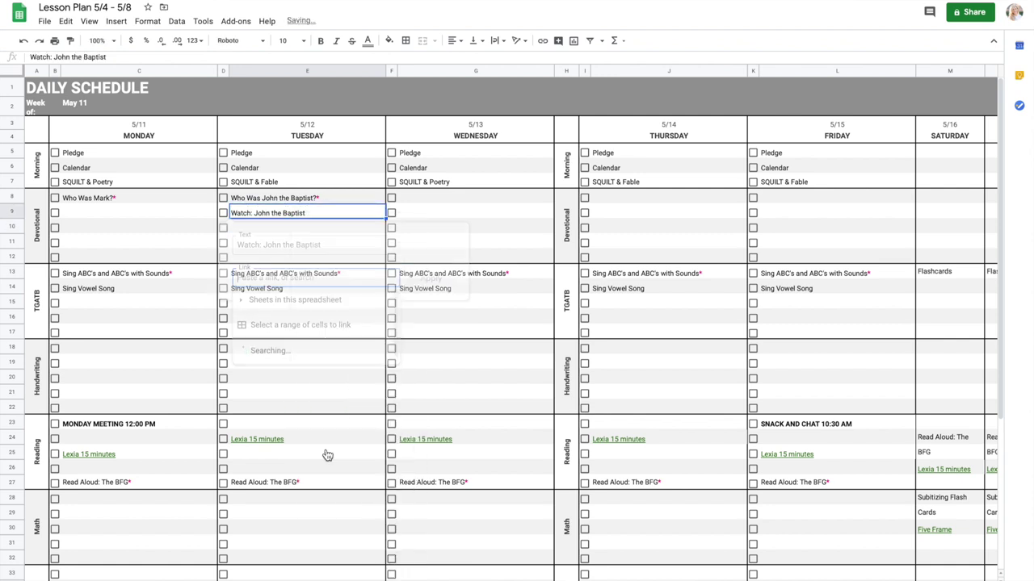
{"action": "key", "text": "ctrl+v"}
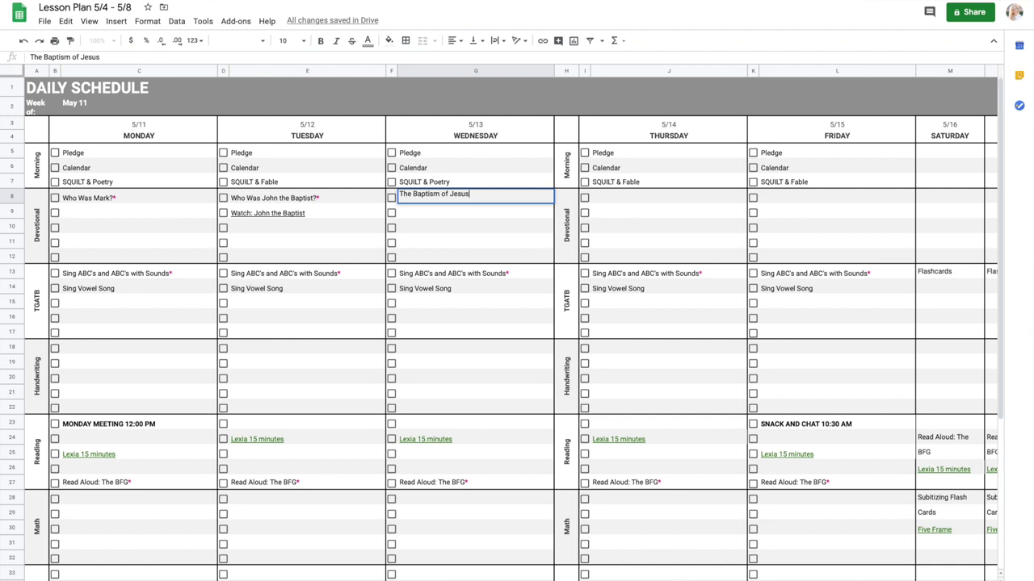
Step: Mark "The Baptism of Jesus" with a custom pink asterisk in both Wednesday's and Thursday's first Devotional rows
{"action": "left_click", "coordinate": [367, 42]}
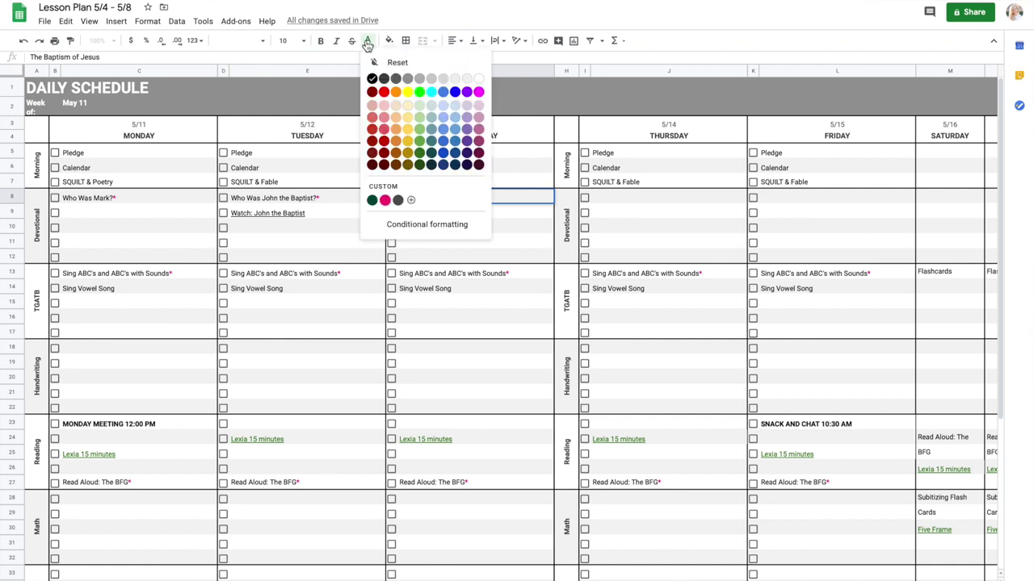
{"action": "left_click", "coordinate": [385, 200]}
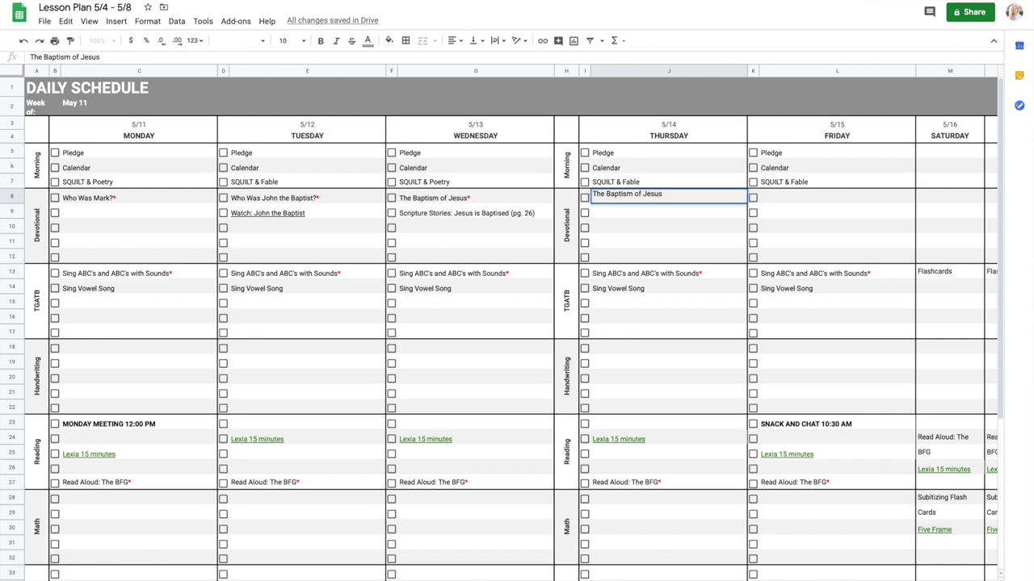
{"action": "left_click", "coordinate": [368, 41]}
{"action": "left_click", "coordinate": [385, 199]}
{"action": "key", "text": "Return"}
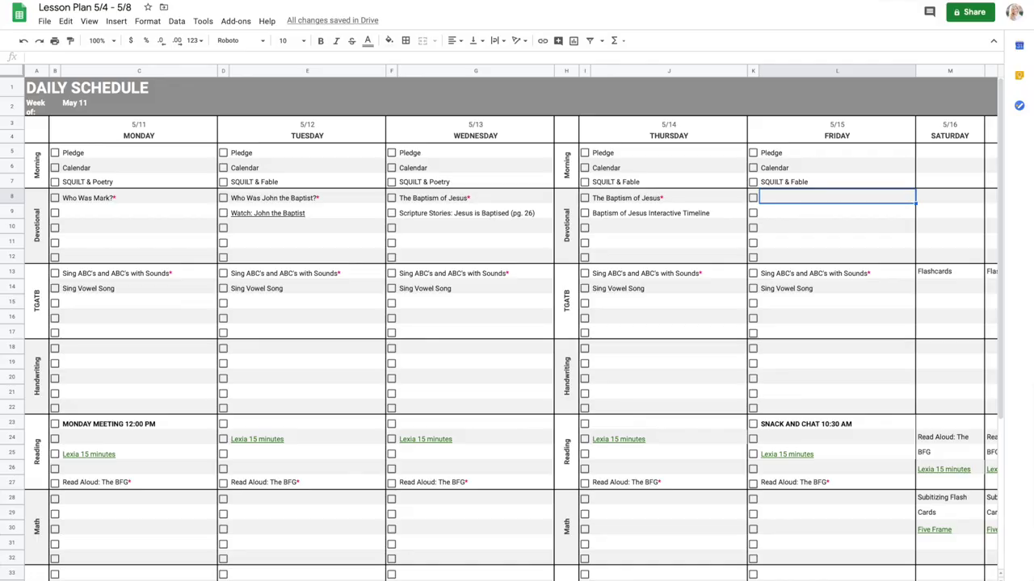
Step: Enter "The Godhead*" as Friday's first Devotional entry, with the asterisk in the custom pink color
{"action": "type", "text": "The Godhead"}
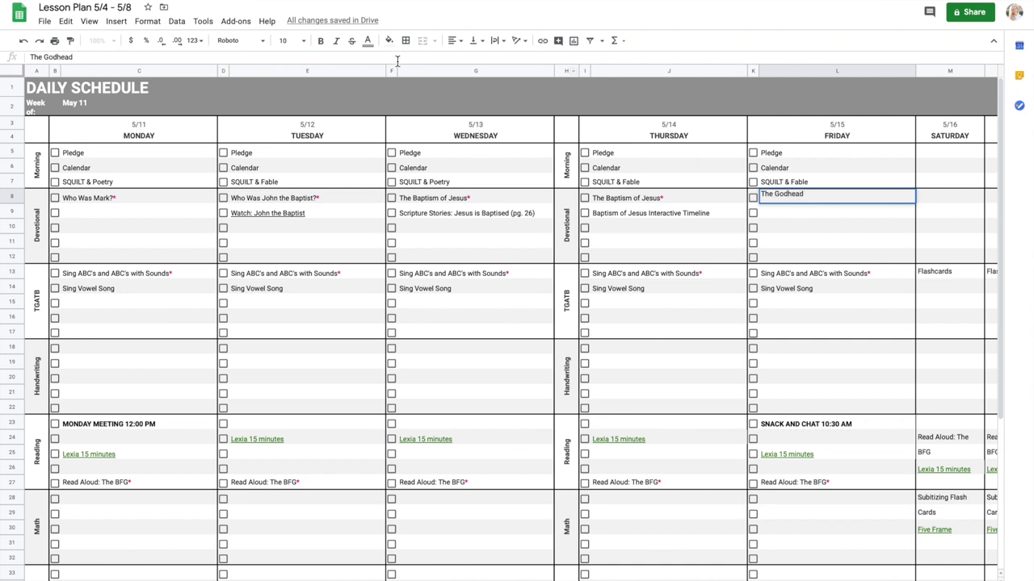
{"action": "left_click", "coordinate": [369, 41]}
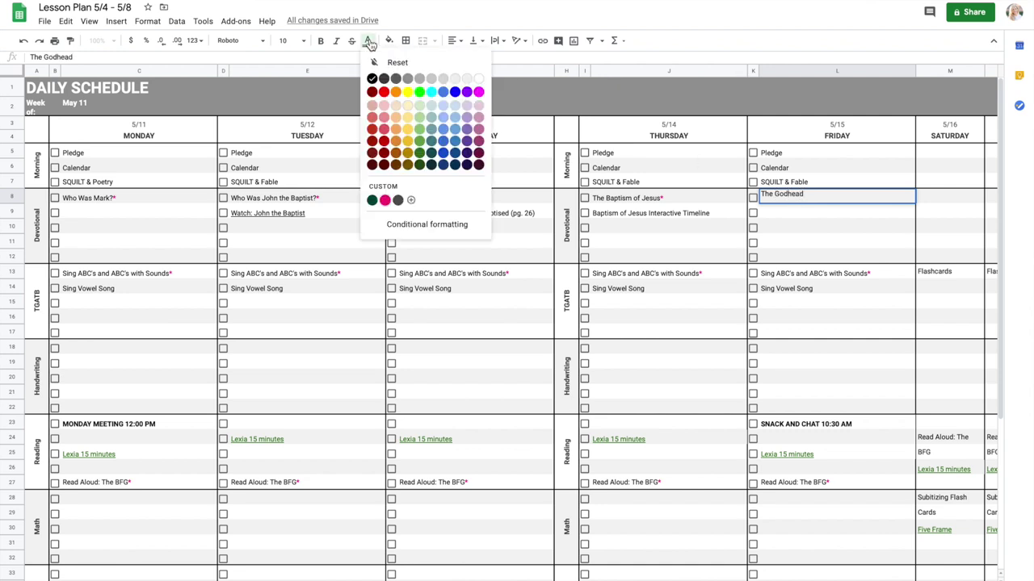
{"action": "left_click", "coordinate": [385, 199]}
{"action": "key", "text": "Return"}
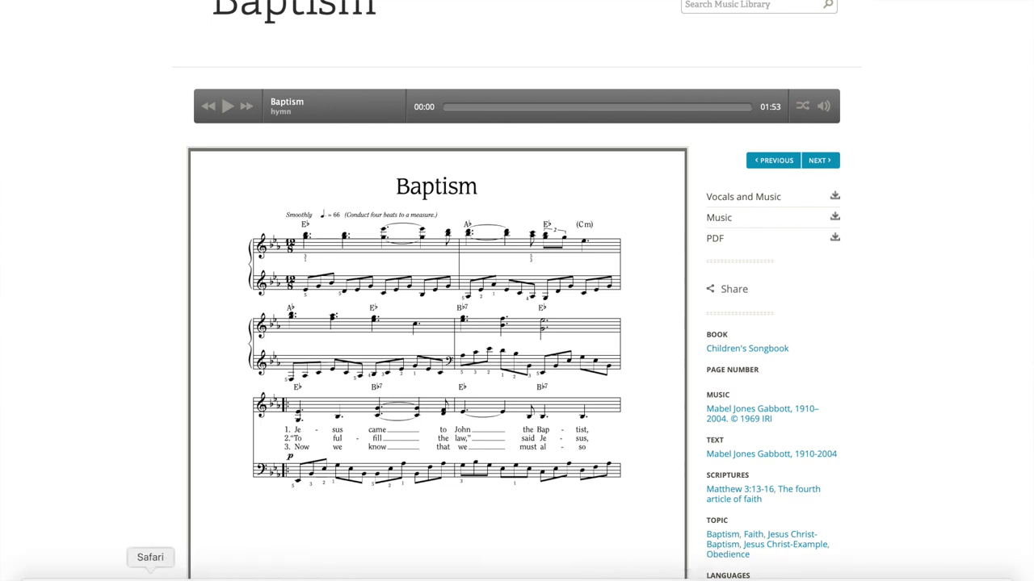
{"action": "left_click", "coordinate": [150, 575]}
{"action": "left_click", "coordinate": [153, 213]}
{"action": "type", "text": "Hymn: Baptism"}
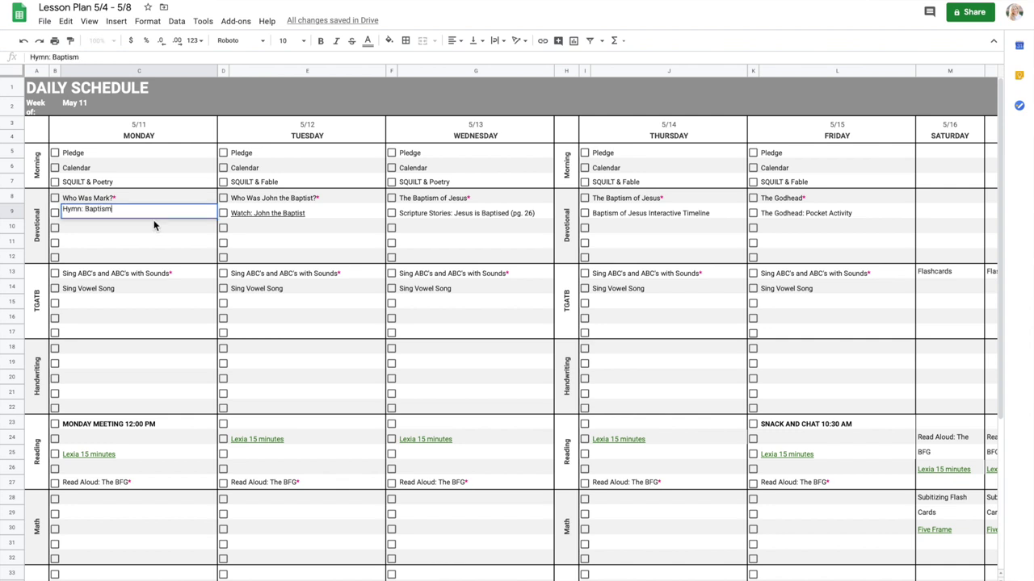
{"action": "key", "text": "Return"}
{"action": "right_click", "coordinate": [148, 209]}
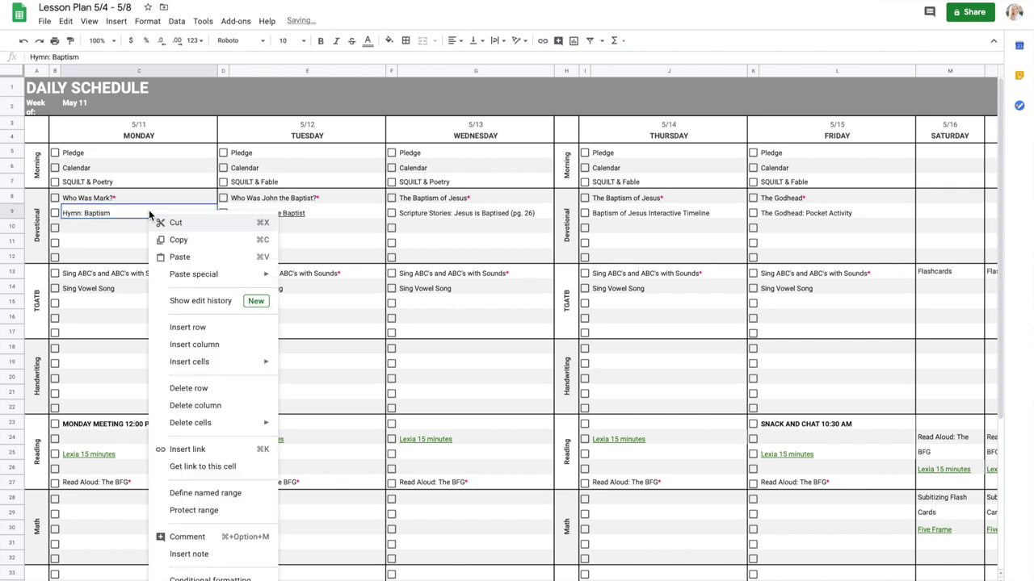
{"action": "left_click", "coordinate": [191, 449]}
{"action": "type", "text": "https://www.churchofjesuschrist.org/music/library/childrens-songbook/baptism?lang=eng"}
{"action": "left_click", "coordinate": [260, 279]}
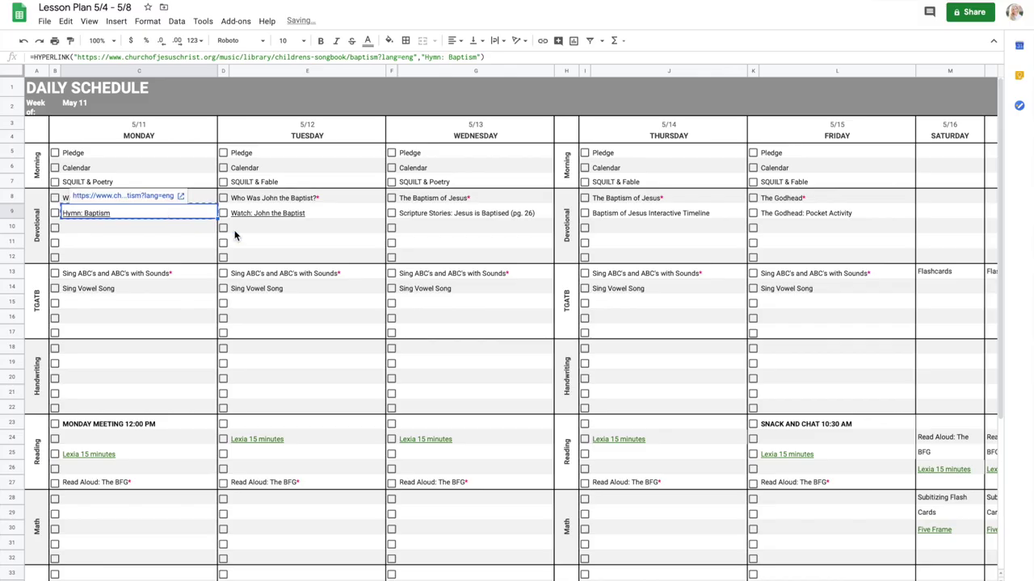
Step: Copy Monday's linked "Hymn: Baptism" entry into row 10 of the Devotional block for Tuesday through Friday
{"action": "key", "text": "ctrl+c"}
{"action": "left_click", "coordinate": [257, 227]}
{"action": "key", "text": "ctrl+v"}
{"action": "left_click", "coordinate": [438, 222]}
{"action": "key", "text": "ctrl+v"}
{"action": "left_click", "coordinate": [608, 224]}
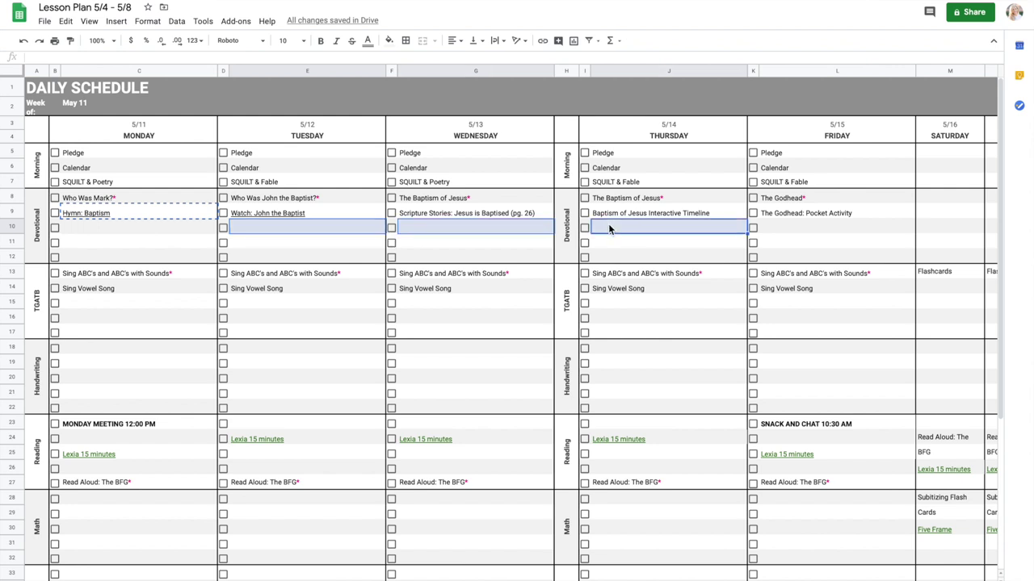
{"action": "key", "text": "ctrl+v"}
{"action": "left_click", "coordinate": [794, 222]}
{"action": "key", "text": "ctrl+v"}
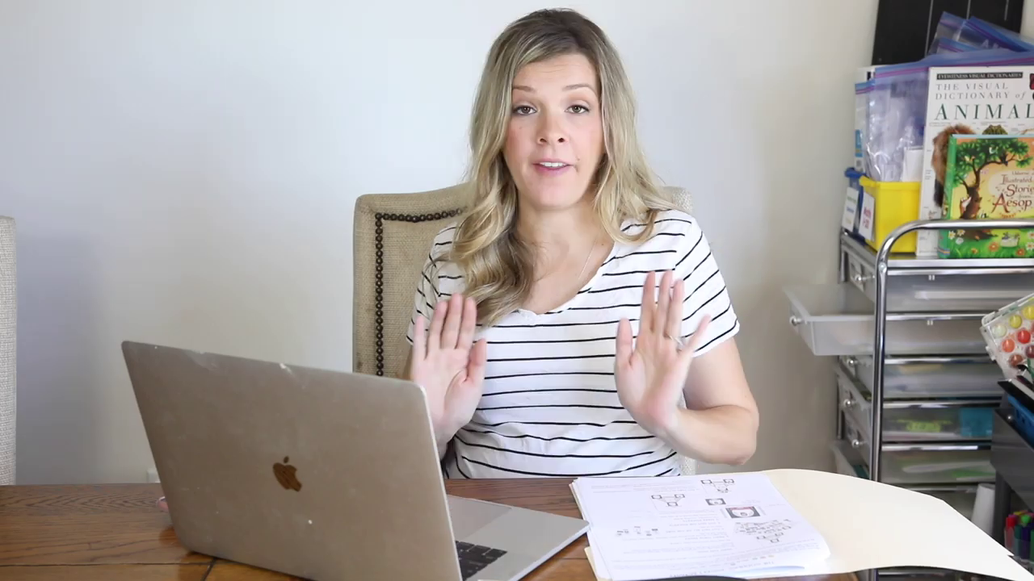
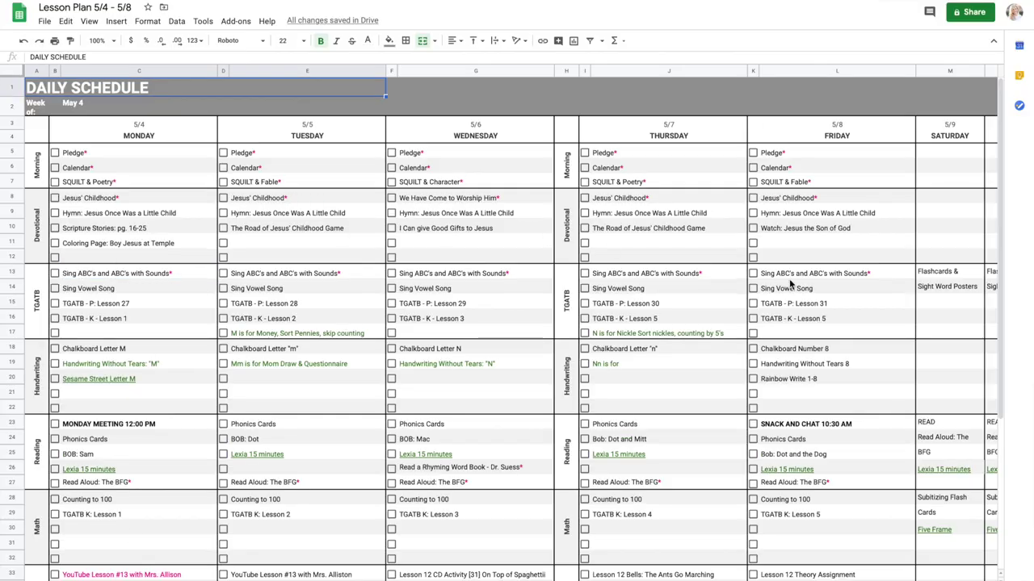
Step: Enter "TGATB: Lesson 6" in Monday's row 15 on the May 11 schedule
{"action": "scroll", "coordinate": [799, 288], "scroll_direction": "right", "scroll_amount": 2}
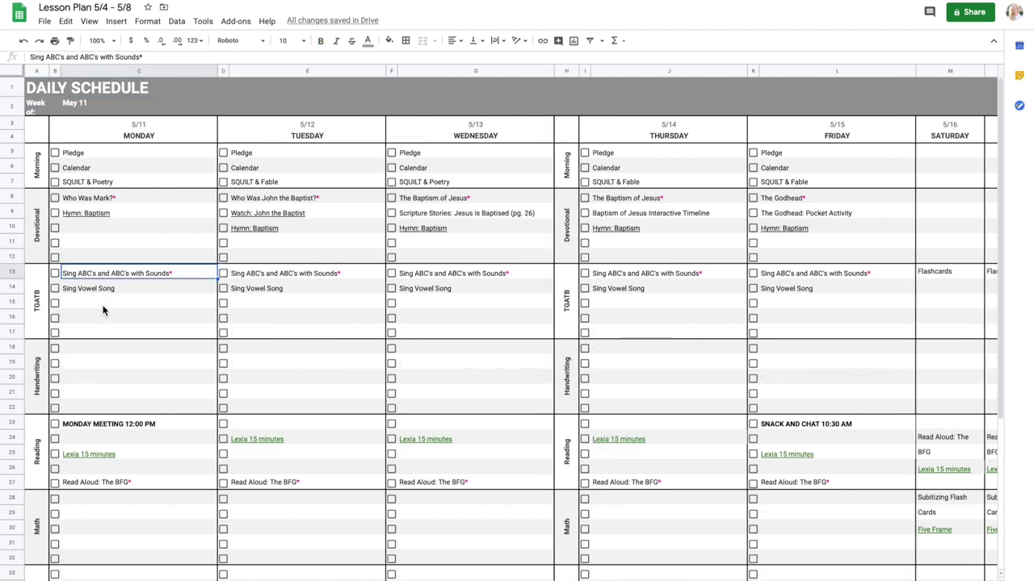
{"action": "left_click", "coordinate": [101, 306]}
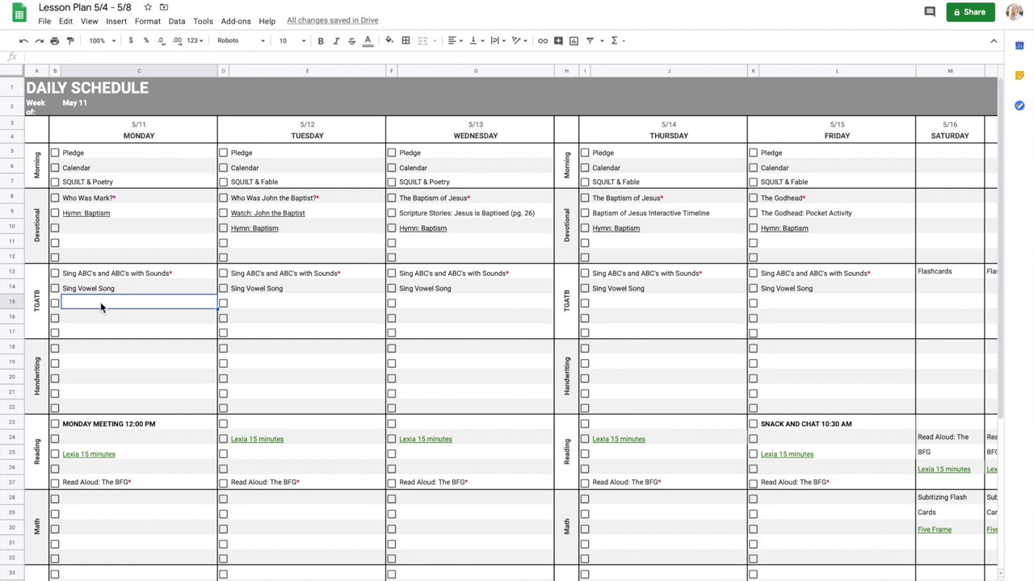
{"action": "type", "text": "TG"}
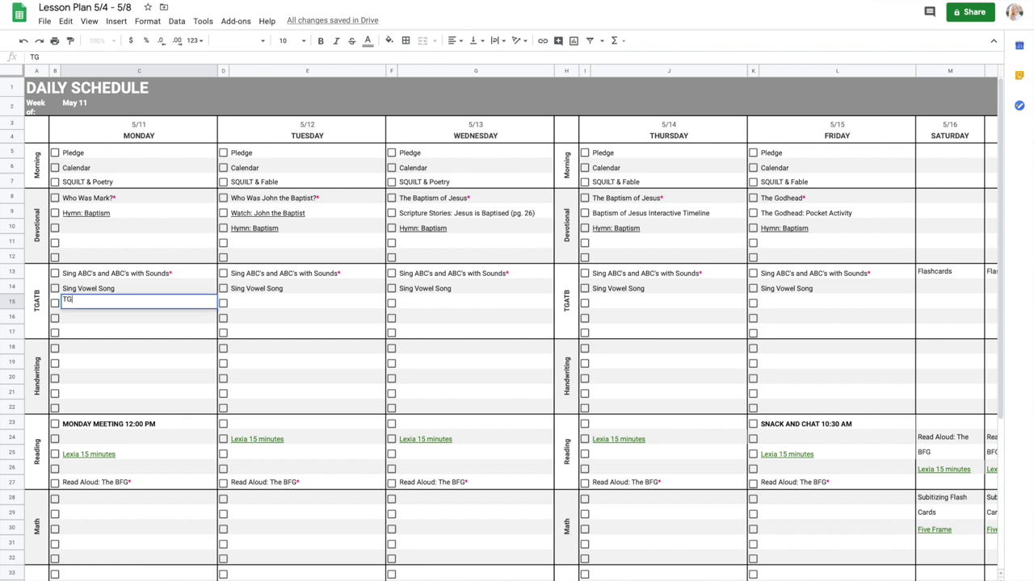
{"action": "type", "text": "ATB: Lesson 6"}
{"action": "key", "text": "Return"}
{"action": "left_click", "coordinate": [138, 303]}
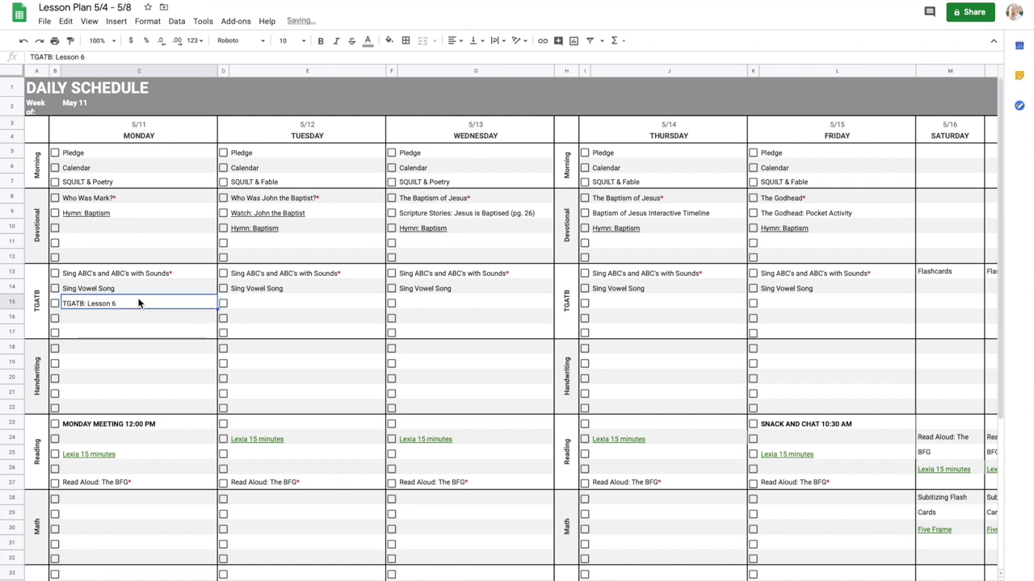
Step: Copy the "TGATB: Lesson 6" entry across row 15 for Tuesday through Friday
{"action": "left_click_drag", "start_coordinate": [234, 304], "coordinate": [436, 303]}
{"action": "left_click", "coordinate": [620, 304], "text": "ctrl"}
{"action": "left_click", "coordinate": [776, 303], "text": "ctrl"}
{"action": "type", "text": "TGATB: Lesson 6"}
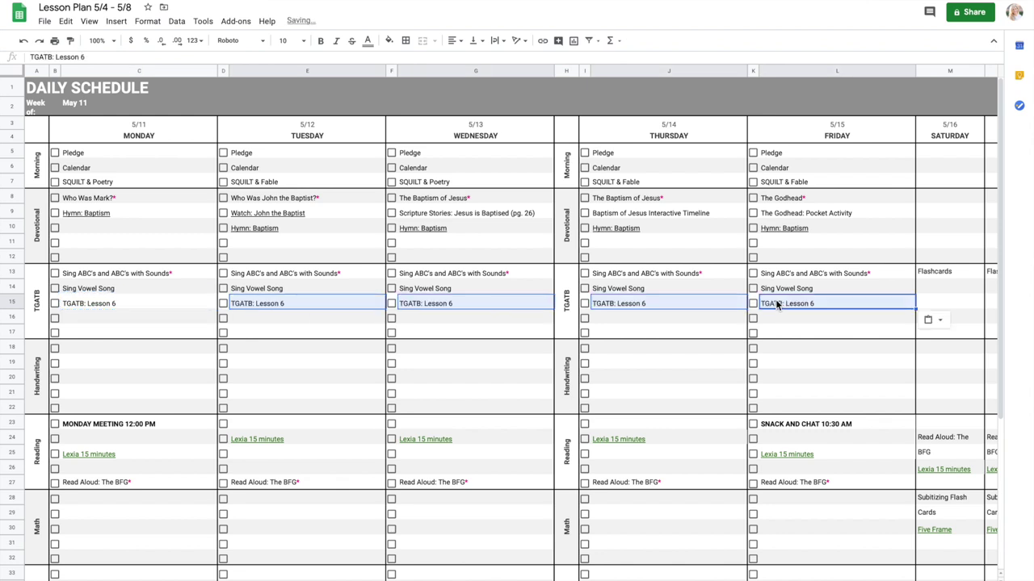
Step: Renumber the TGATB lessons in row 15 to 7 for Tuesday, 8 for Wednesday, 9 for Thursday and 10 for Friday
{"action": "double_click", "coordinate": [305, 303]}
{"action": "key", "text": "BackSpace"}
{"action": "type", "text": "7"}
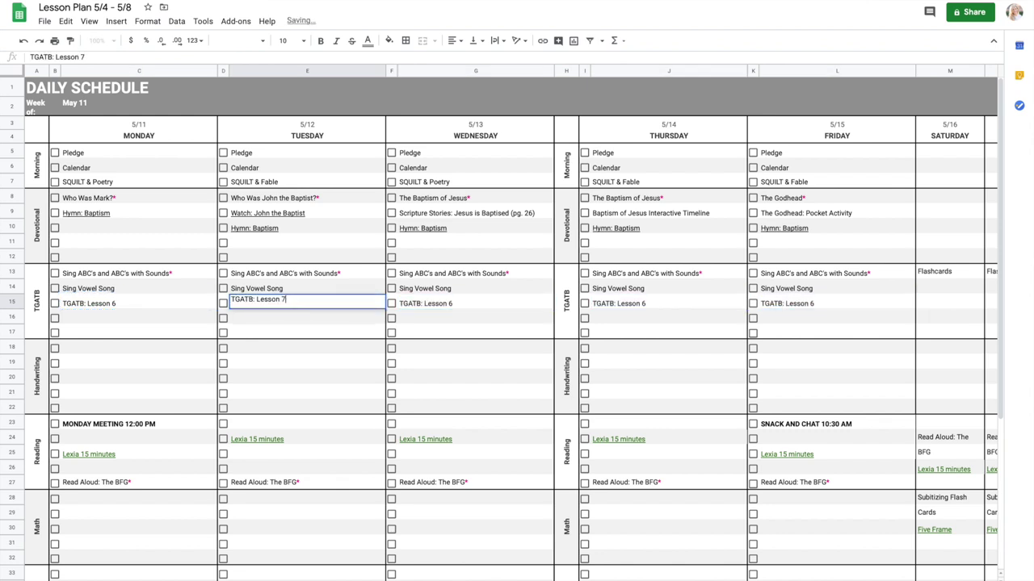
{"action": "double_click", "coordinate": [501, 304]}
{"action": "type", "text": "8"}
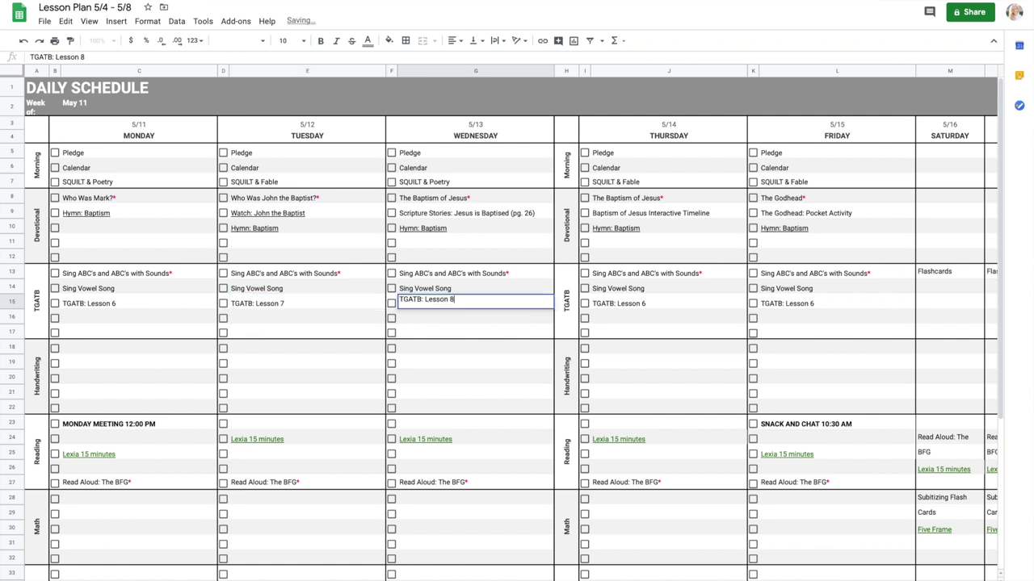
{"action": "double_click", "coordinate": [686, 303]}
{"action": "key", "text": "BackSpace"}
{"action": "type", "text": "9"}
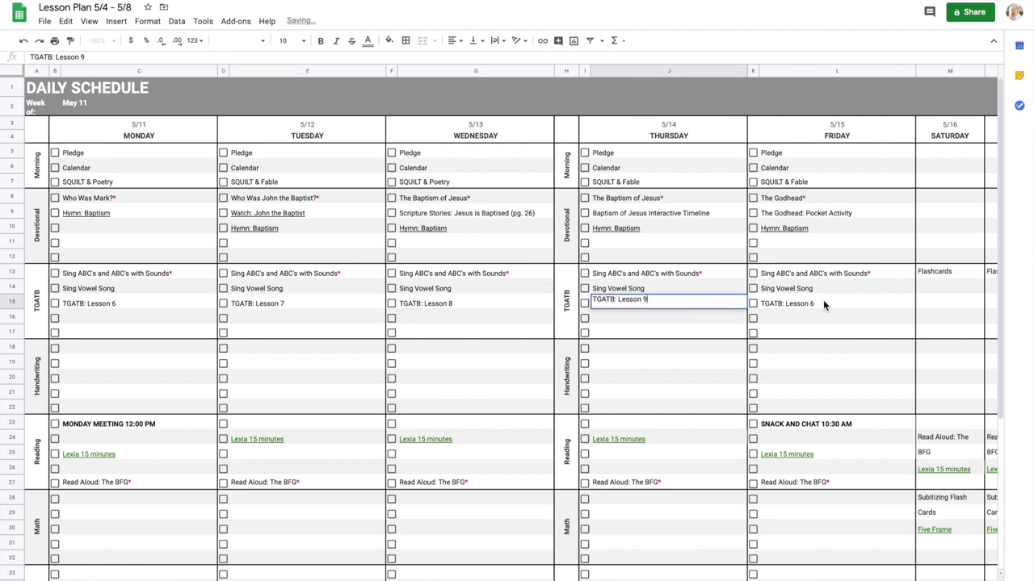
{"action": "double_click", "coordinate": [838, 304]}
{"action": "key", "text": "BackSpace"}
{"action": "type", "text": "10"}
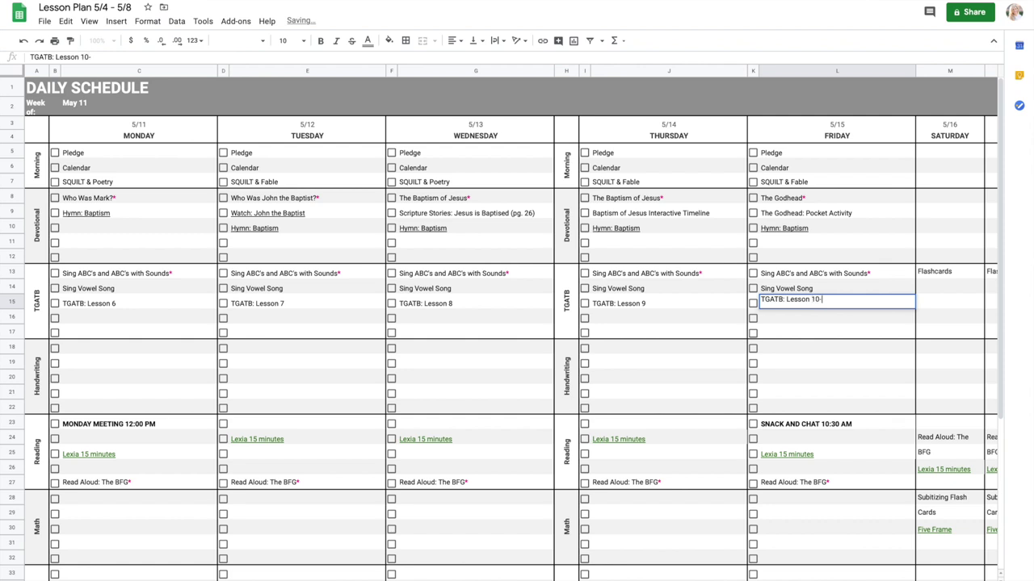
{"action": "key", "text": "Return"}
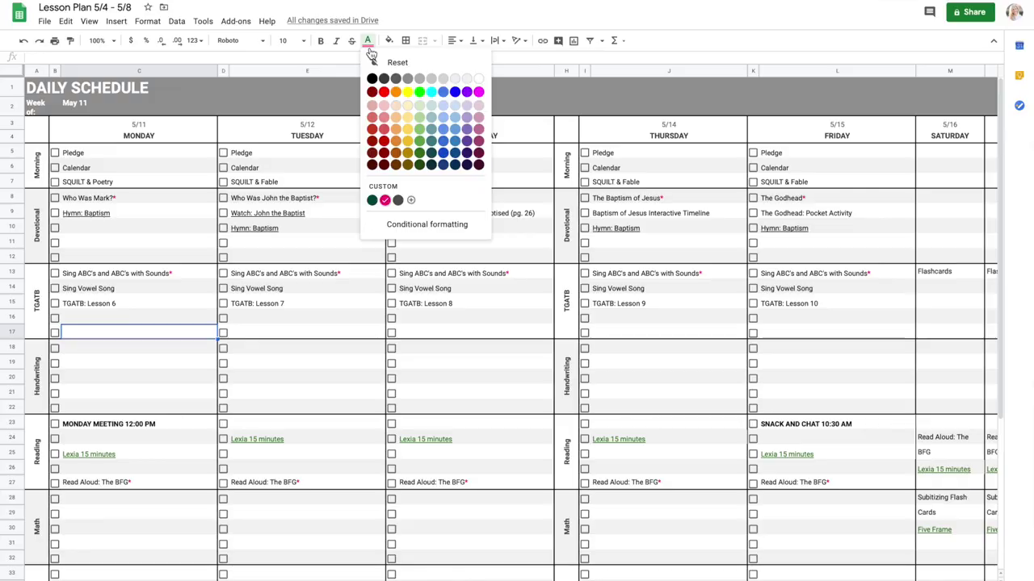
Step: Enter "TGATB - Lesson 6" in Monday's row 17 using the custom pink text color
{"action": "left_click", "coordinate": [385, 199]}
{"action": "type", "text": "TGATB - Lesson 6"}
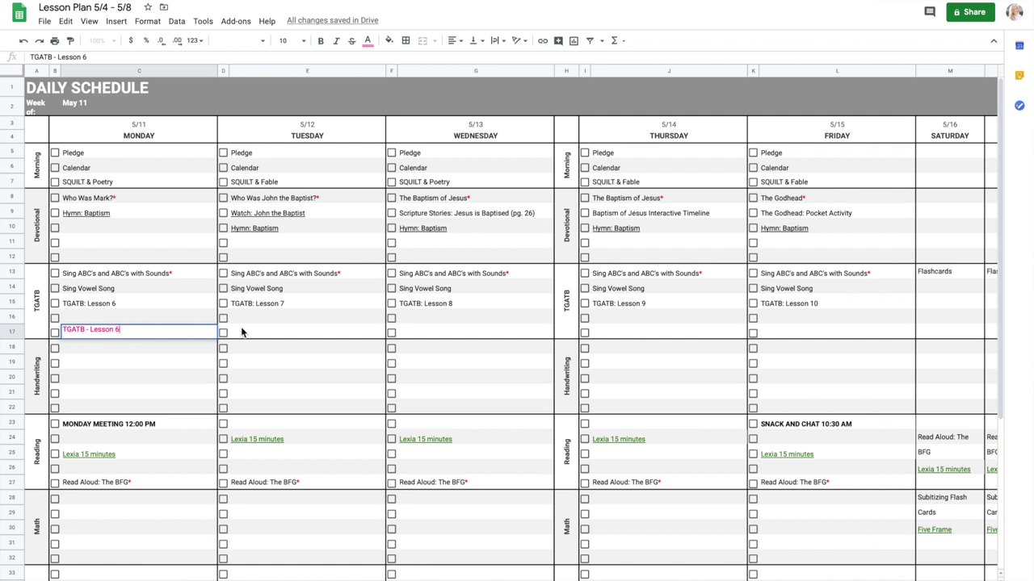
Step: Set the text color of the empty row 17 cells for Tuesday through Friday to the custom pink
{"action": "left_click", "coordinate": [249, 333]}
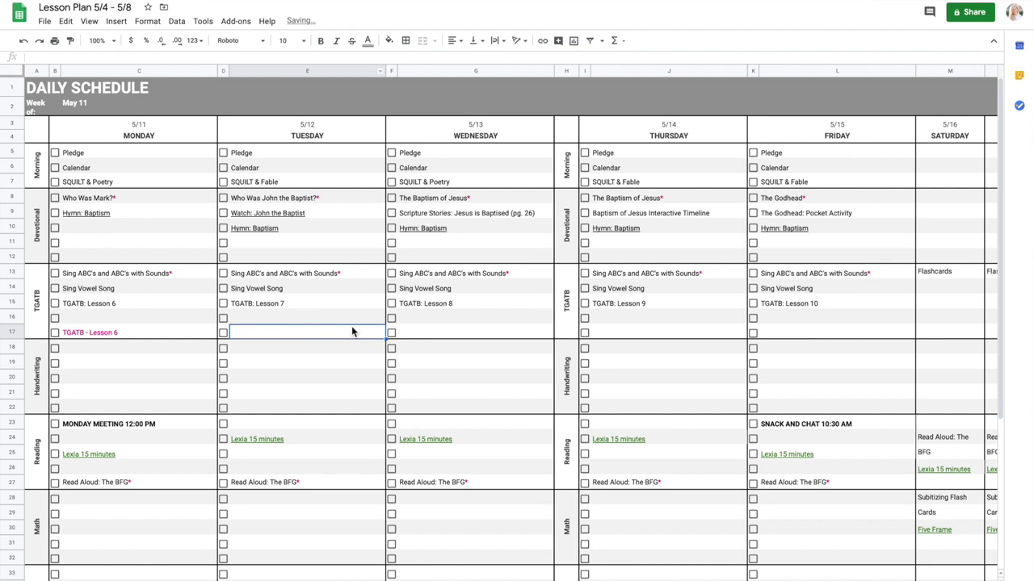
{"action": "left_click", "coordinate": [444, 334], "text": "ctrl"}
{"action": "left_click", "coordinate": [696, 330], "text": "ctrl"}
{"action": "left_click", "coordinate": [802, 339], "text": "ctrl"}
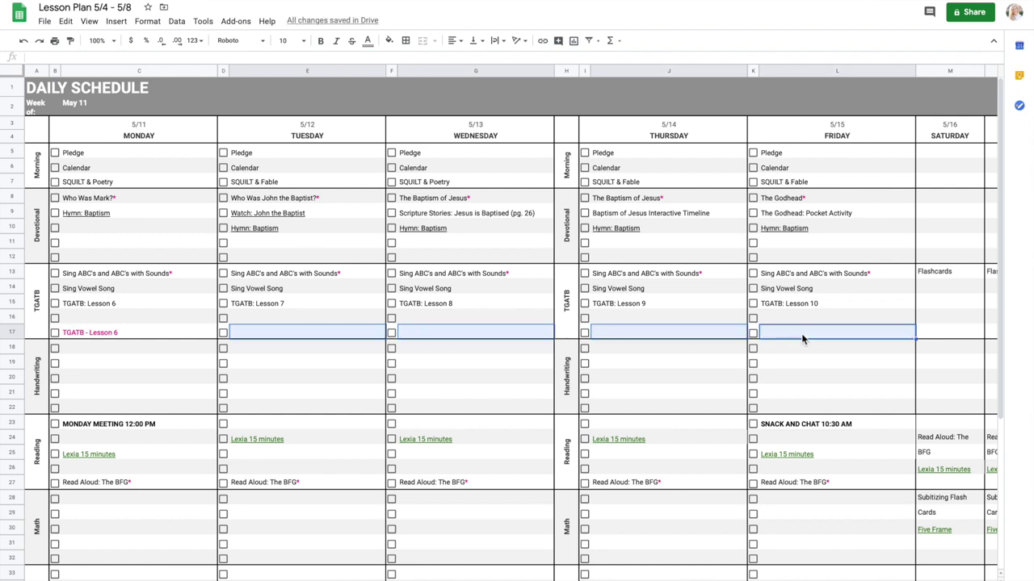
{"action": "left_click", "coordinate": [367, 40]}
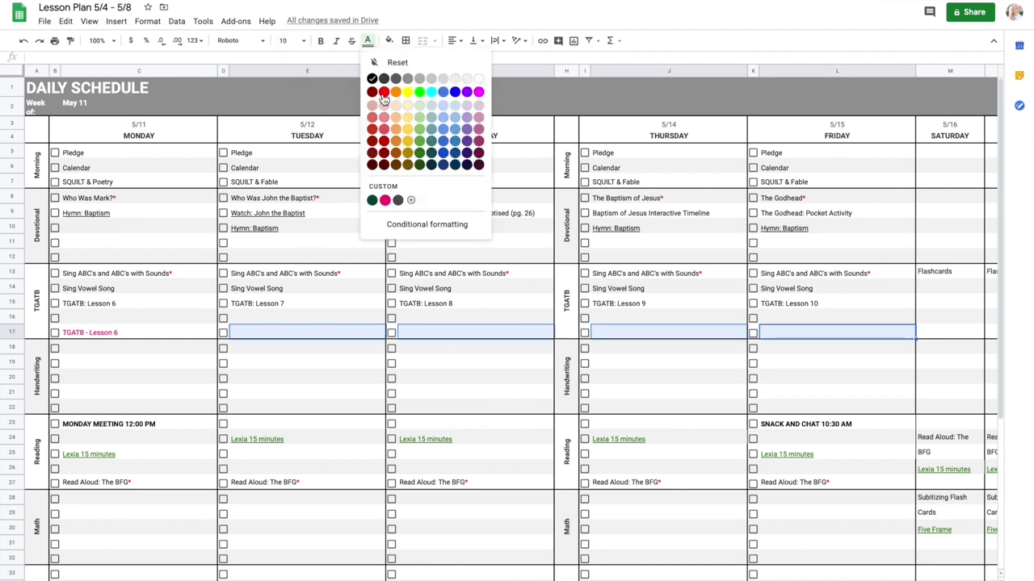
{"action": "left_click", "coordinate": [384, 151]}
Step: Enter "Confessions PreK: Letter A" in Tuesday's row 17 and copy that cell
{"action": "left_click", "coordinate": [286, 330]}
{"action": "type", "text": "Confe"}
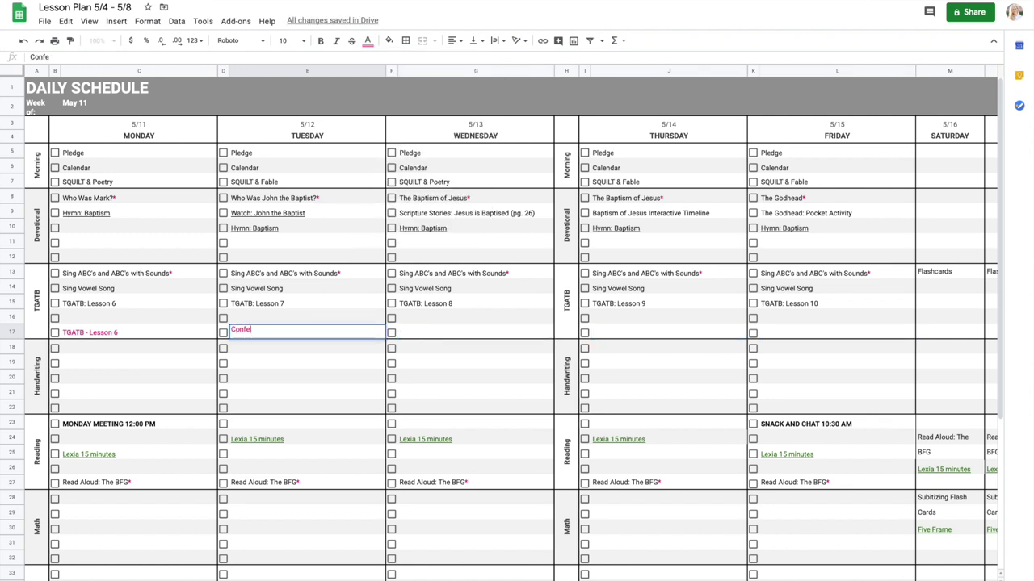
{"action": "type", "text": "ssions PreK: Letter A"}
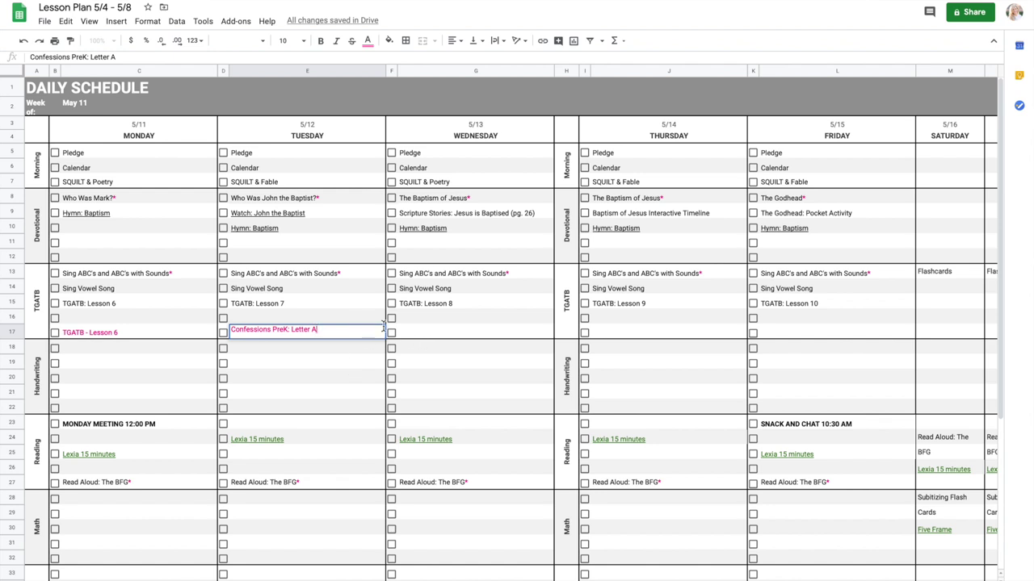
{"action": "left_click", "coordinate": [418, 339]}
{"action": "left_click", "coordinate": [359, 337]}
{"action": "key", "text": "ctrl+c"}
Step: Enter "Leapfrog Letter Factory" in Wednesday's row 17
{"action": "left_click", "coordinate": [450, 336]}
{"action": "type", "text": "Leapfrog Letter Fa"}
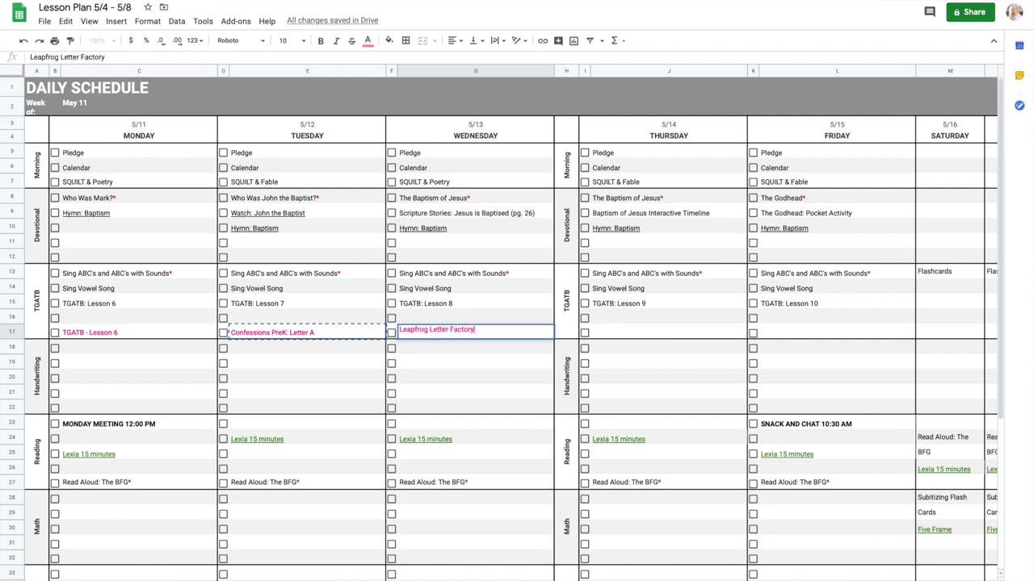
Step: Complete Wednesday's "Leapfrog Letter Factory" entry and paste the copied "Confessions PreK: Letter A" into Thursday's row 17
{"action": "type", "text": "ctory"}
{"action": "key", "text": "Tab"}
{"action": "left_click", "coordinate": [607, 332]}
{"action": "key", "text": "ctrl+v"}
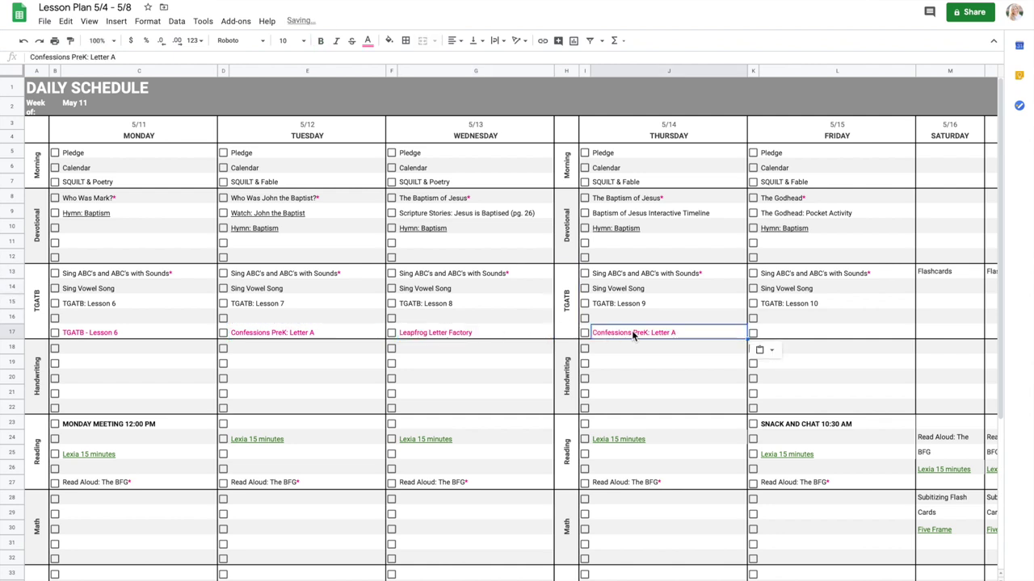
Step: Enter "Leapfrog Numbers Ahoy" in Friday's row 17 of the TGATB section
{"action": "left_click", "coordinate": [790, 334]}
{"action": "type", "text": "Leap"}
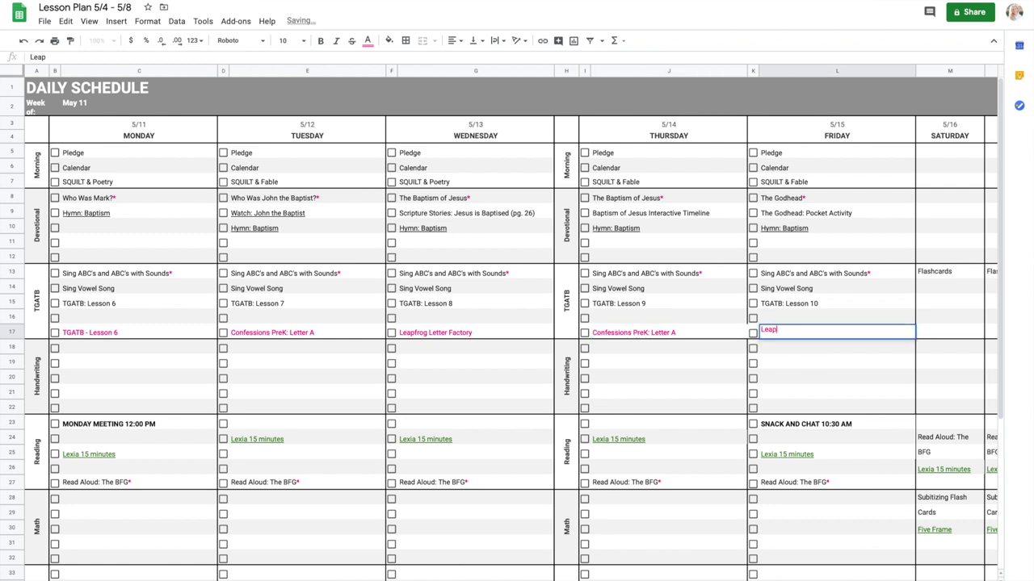
{"action": "type", "text": "frog Numbers Ah"}
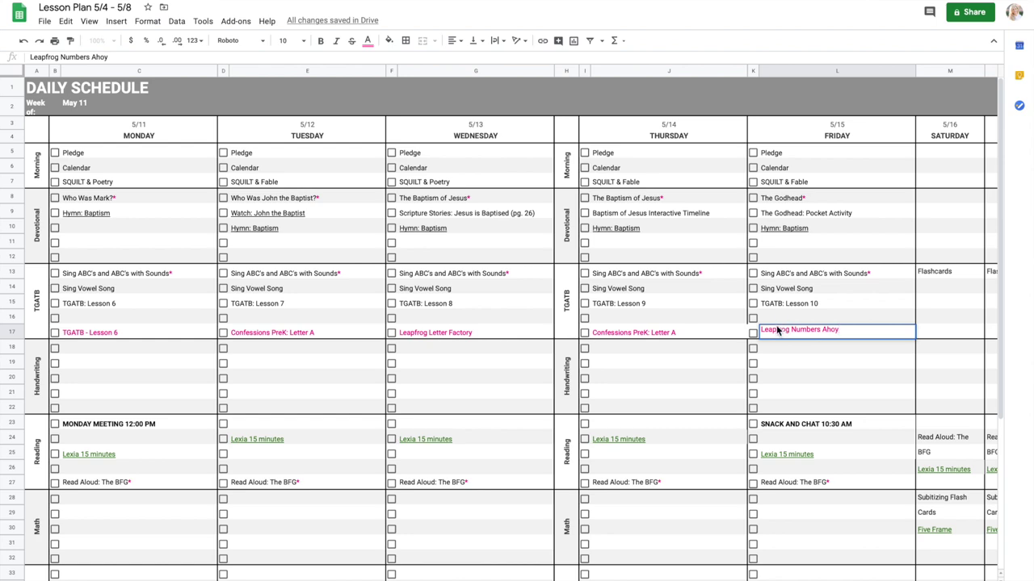
{"action": "type", "text": "oy"}
{"action": "left_click", "coordinate": [729, 333]}
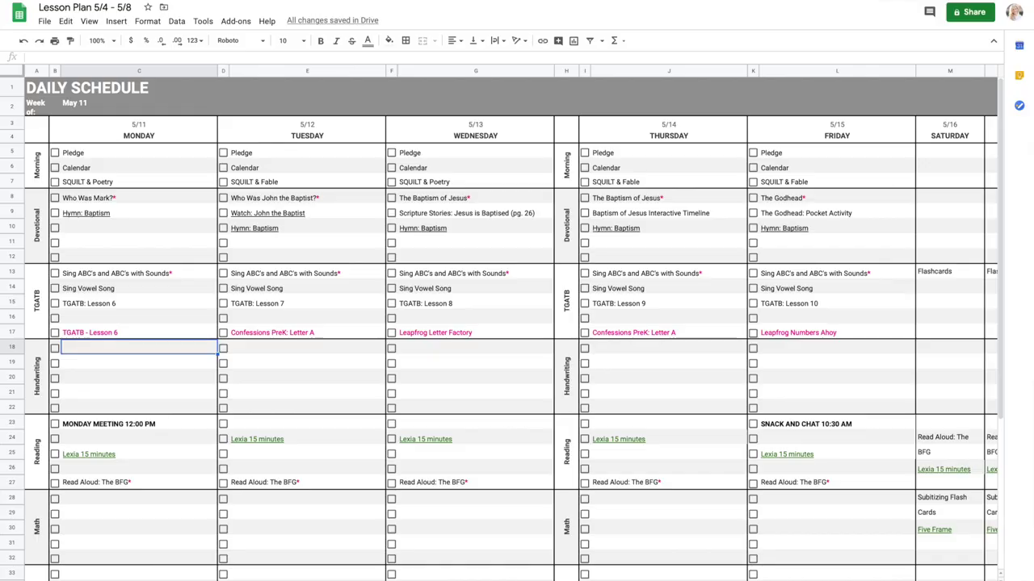
Step: Fill Monday's Handwriting rows 18 and 19 with Chalkboard "O" and HWT: Letter "O" Worksheet
{"action": "type", "text": "Chalkboard \"O"}
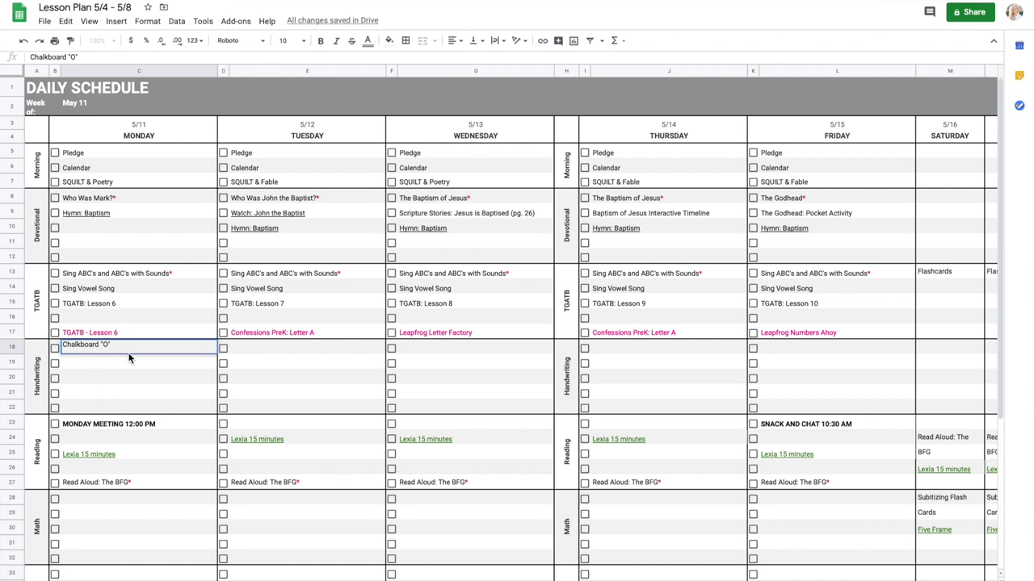
{"action": "key", "text": "Return"}
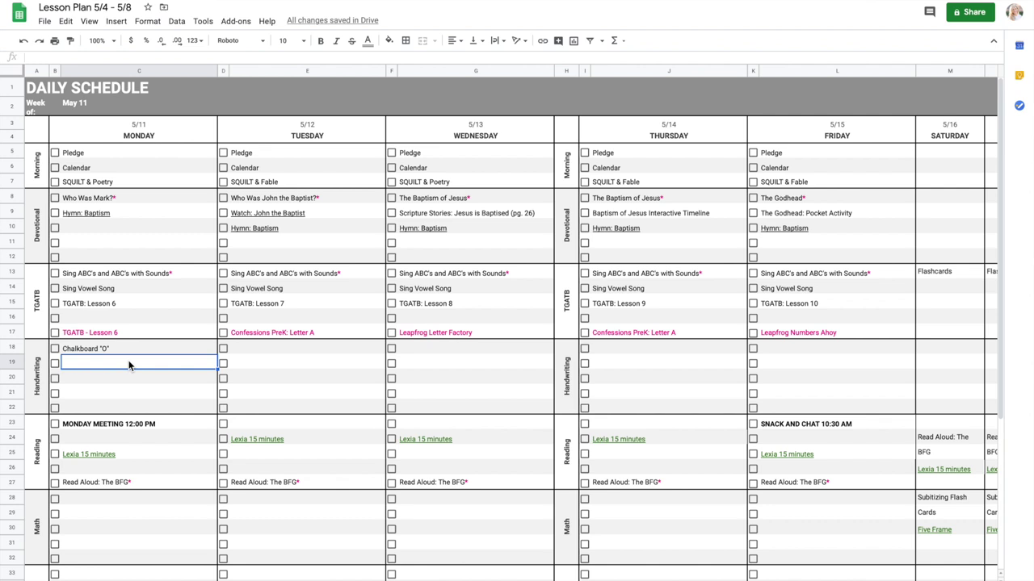
{"action": "type", "text": "HWT: Letter \"O"}
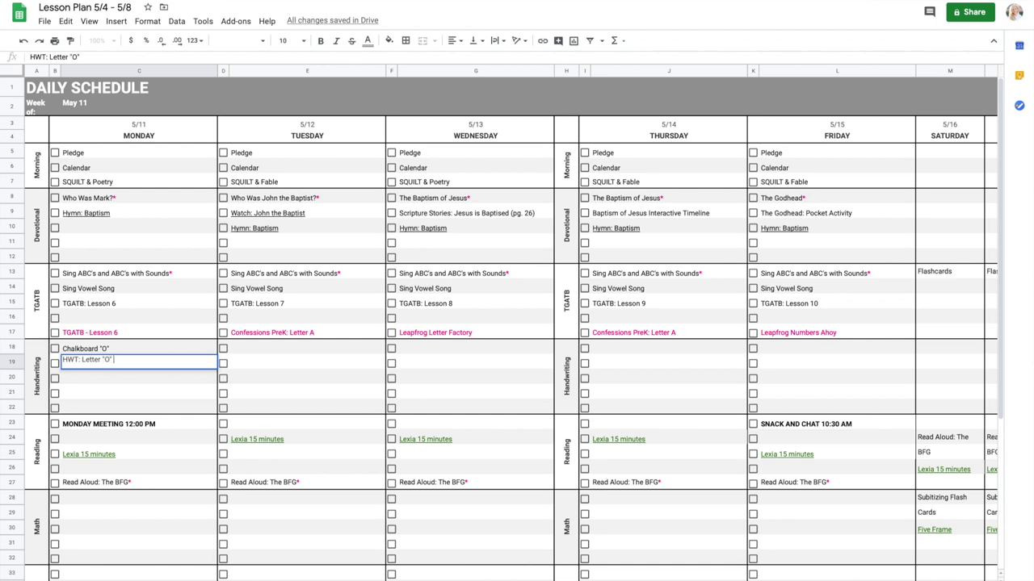
{"action": "type", "text": "kshe"}
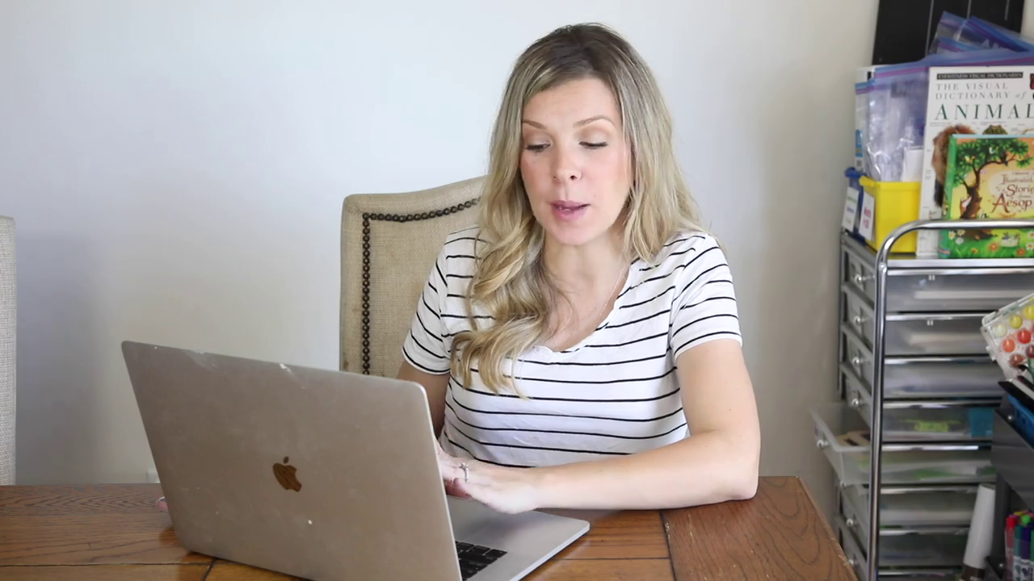
Step: Fill Tuesday's Handwriting rows 18 to 20 with Chalkboard "o", "Oo is for..." and "Kids Art Hub:"
{"action": "type", "text": "C"}
{"action": "type", "text": "halkboa"}
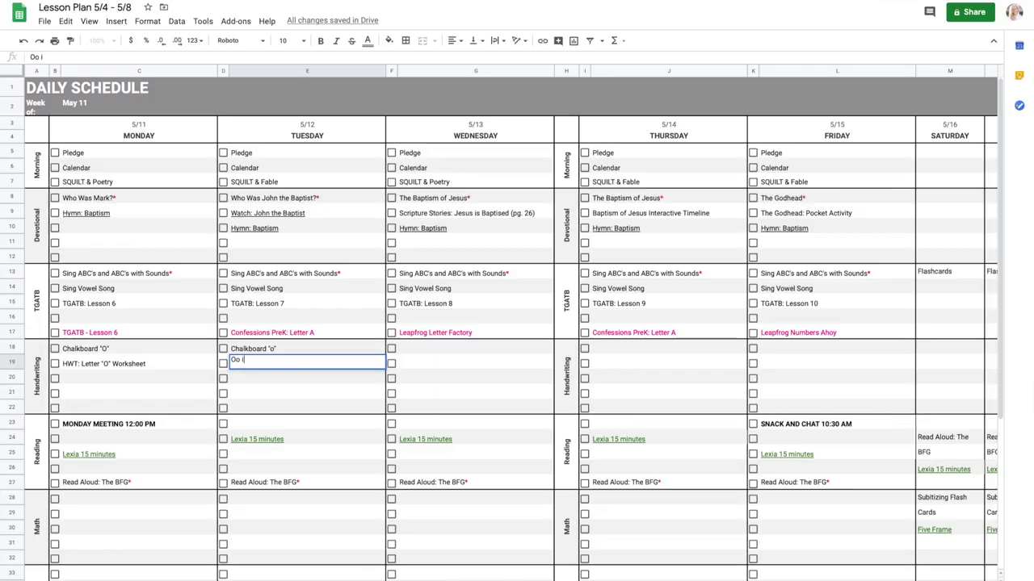
{"action": "type", "text": "s for..."}
{"action": "key", "text": "Return"}
{"action": "type", "text": "Kids"}
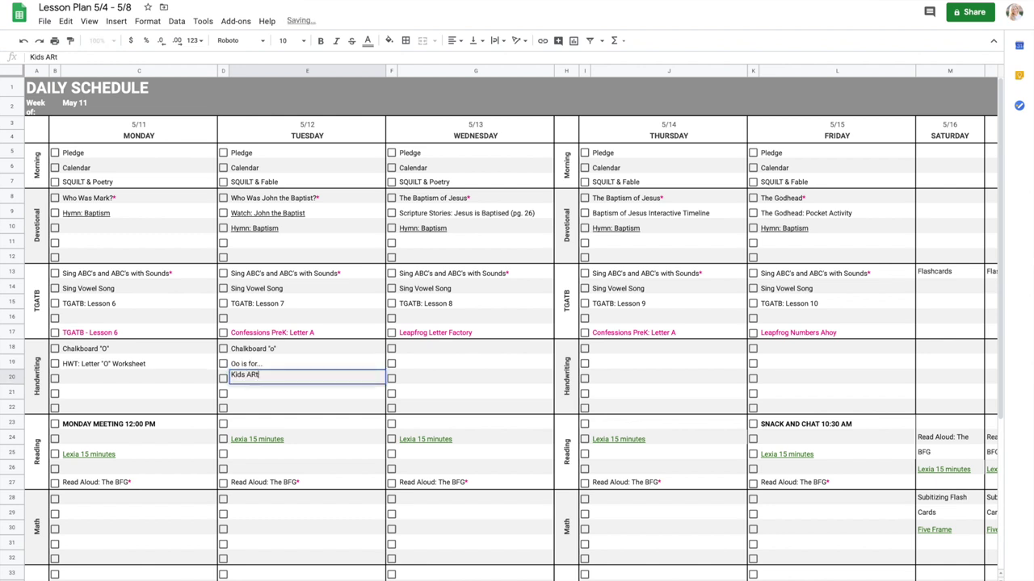
{"action": "type", "text": " AR"}
{"action": "key", "text": "BackSpace"}
{"action": "type", "text": "r"}
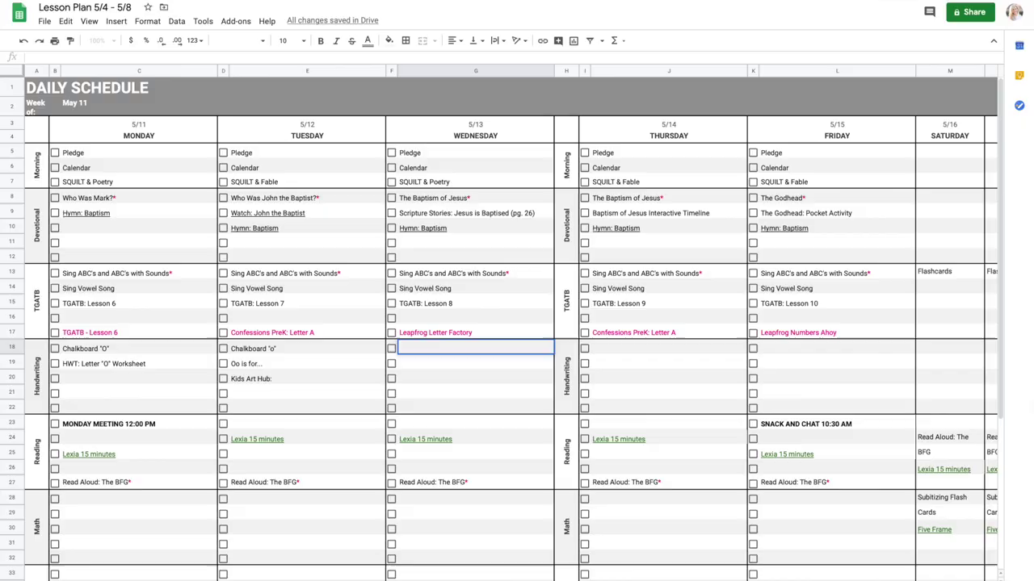
Step: Fill Wednesday's Handwriting rows 18 and 19 with Chalkboard "P" and HWT: Letter "P" Worksheet
{"action": "type", "text": "Chalkboard \"P\""}
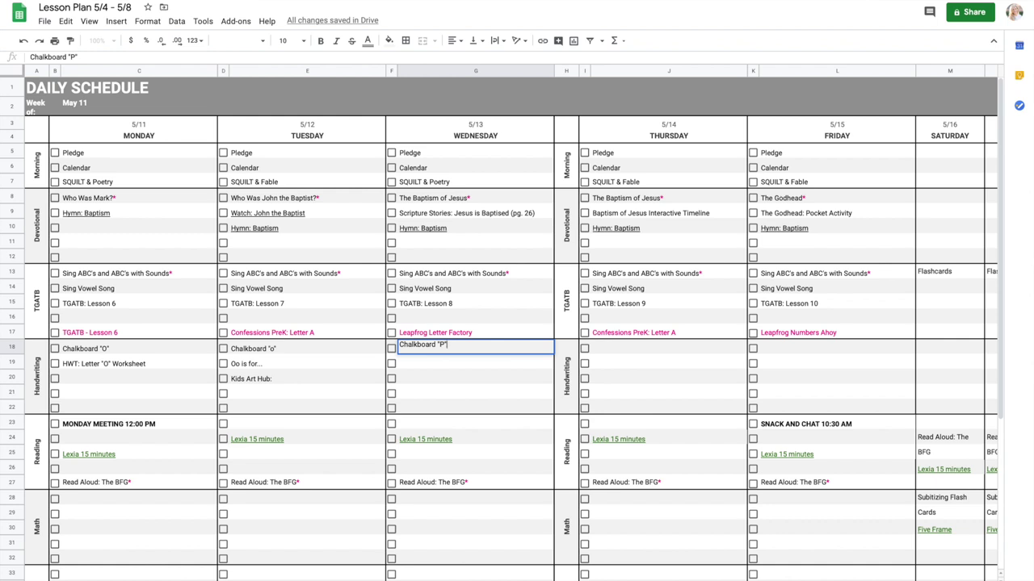
{"action": "key", "text": "Return"}
{"action": "type", "text": "HWT"}
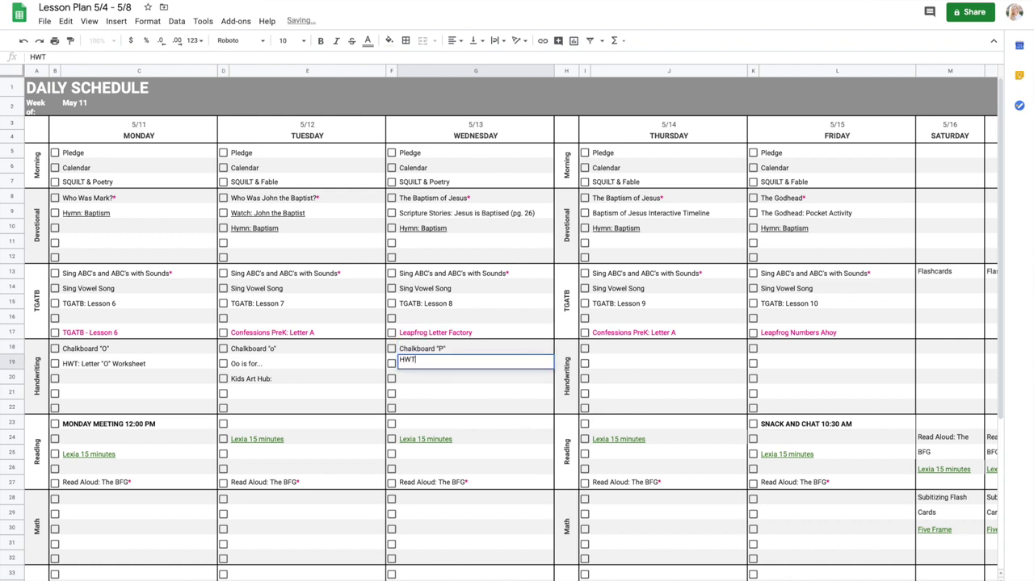
{"action": "type", "text": ": Letter \""}
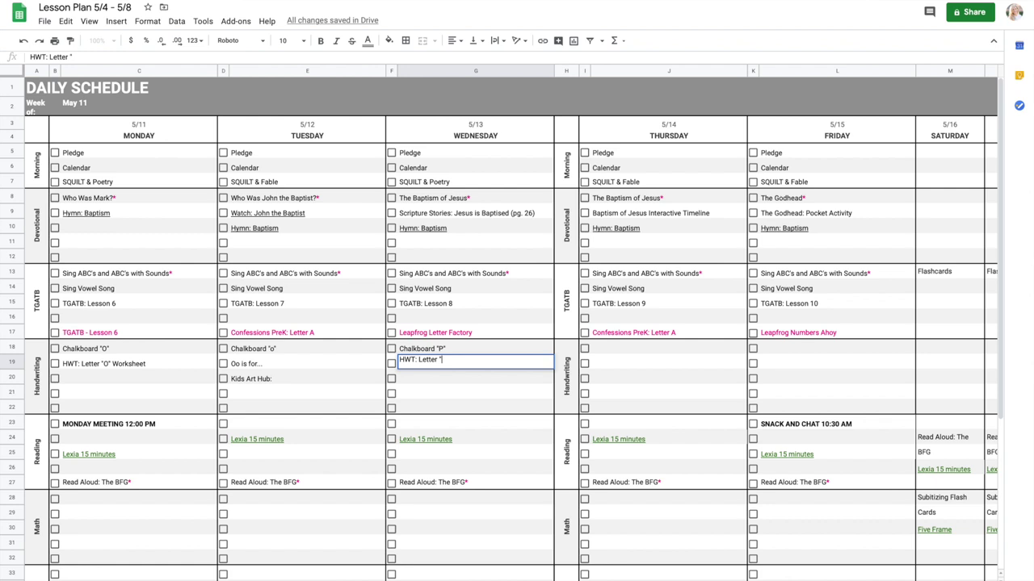
{"action": "type", "text": "P\" Worksheet"}
Step: Fill Thursday's Handwriting rows 18 to 20 with Chalkboard "p", "Pp is for..." and "Kids Art Hub:"
{"action": "left_click", "coordinate": [645, 353]}
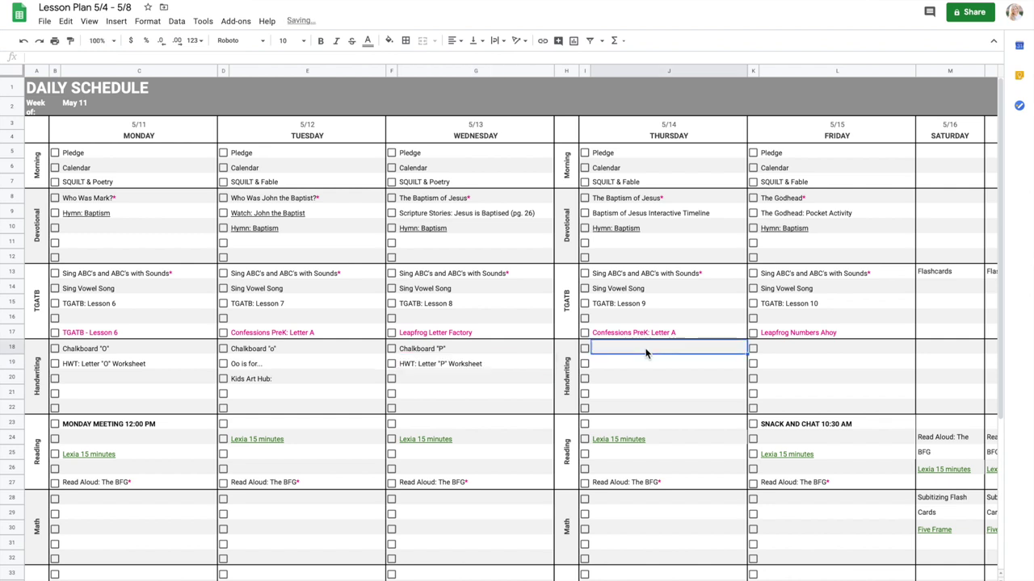
{"action": "type", "text": "Chalk"}
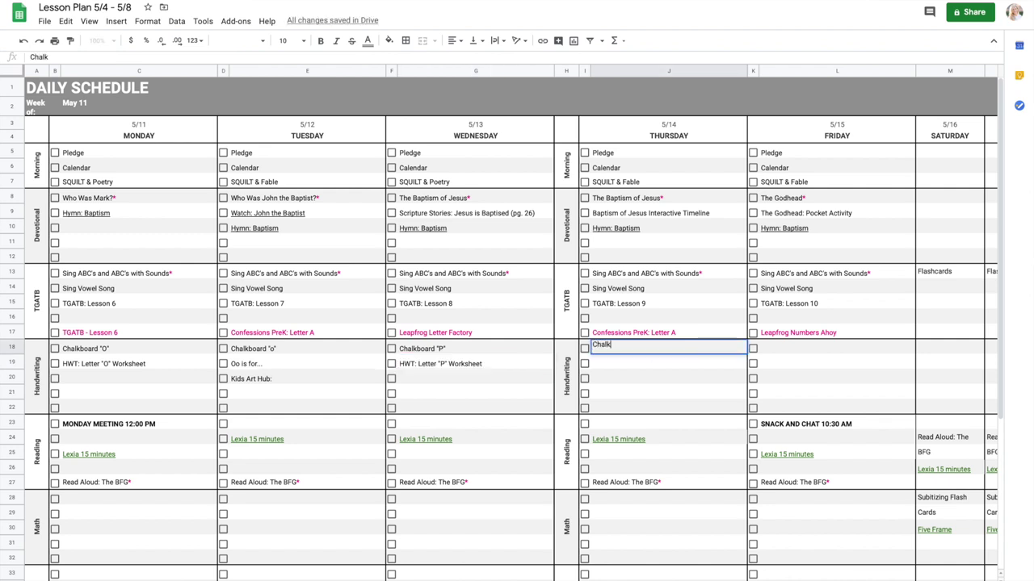
{"action": "type", "text": "board \"p\""}
{"action": "key", "text": "Return"}
{"action": "type", "text": "Pp is for..."}
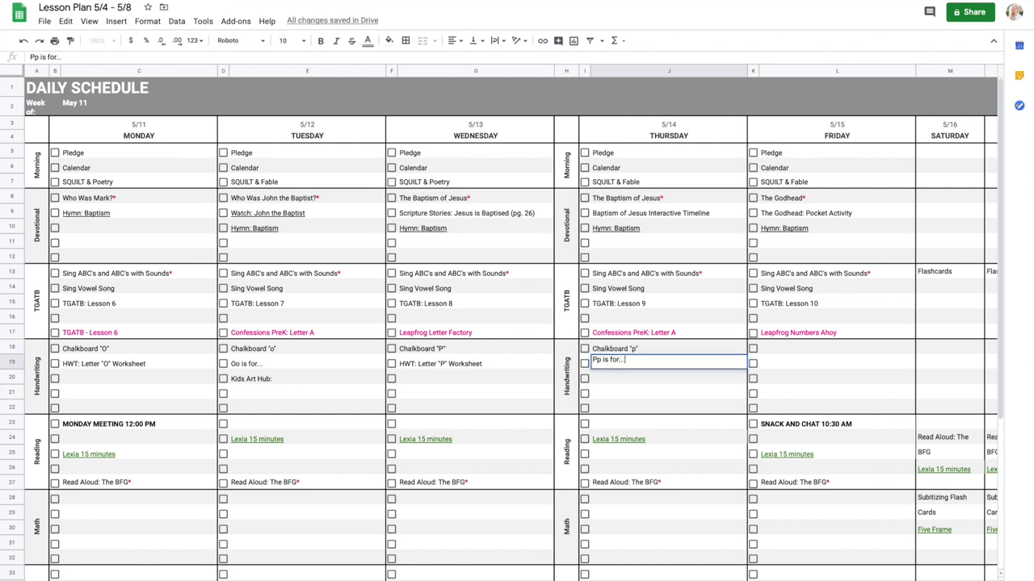
{"action": "key", "text": "Return"}
{"action": "type", "text": "Kids Art H"}
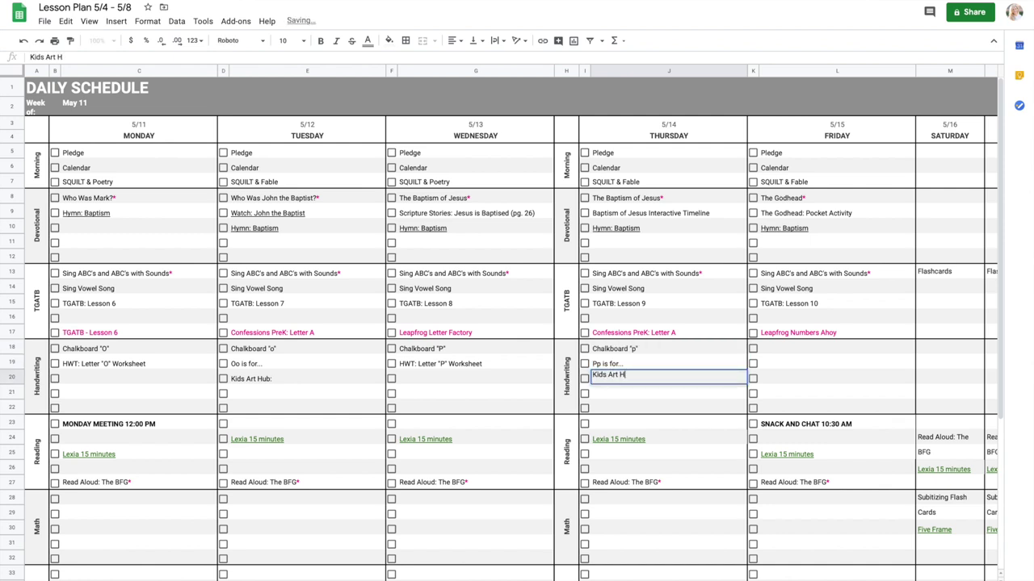
{"action": "type", "text": "ub:"}
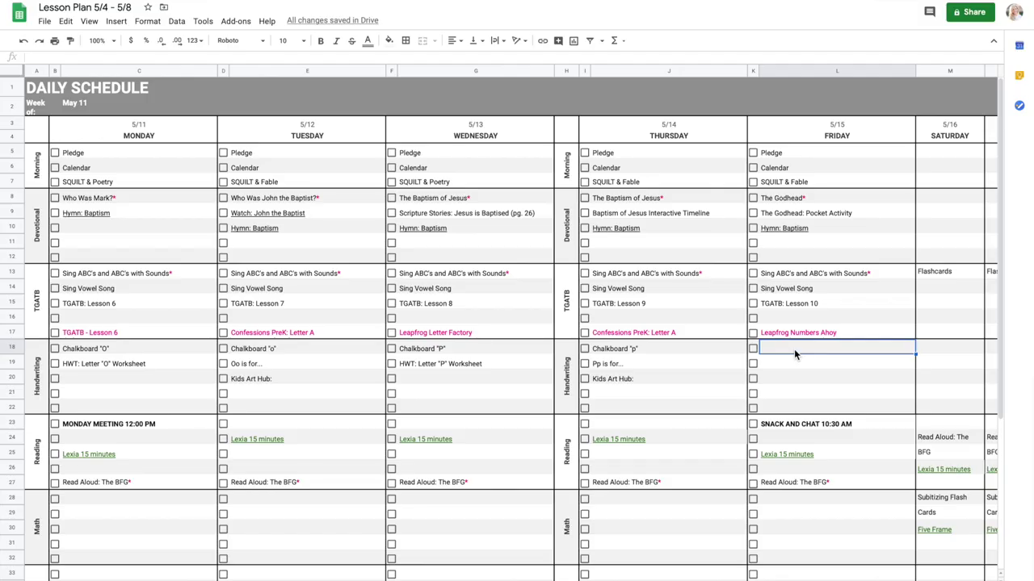
Step: Fill Friday's Handwriting rows 18 to 20 with Chalkboard "9", "HWT: Number 9 Worksheet" and "Rainbow Write #'s 1-9"
{"action": "type", "text": "Chalkboard \"9"}
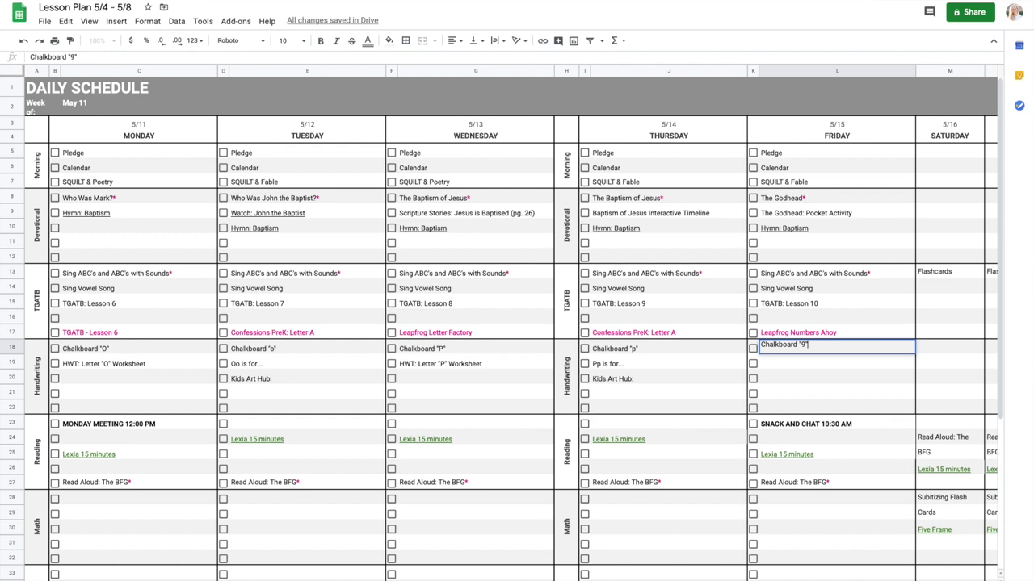
{"action": "key", "text": "Return"}
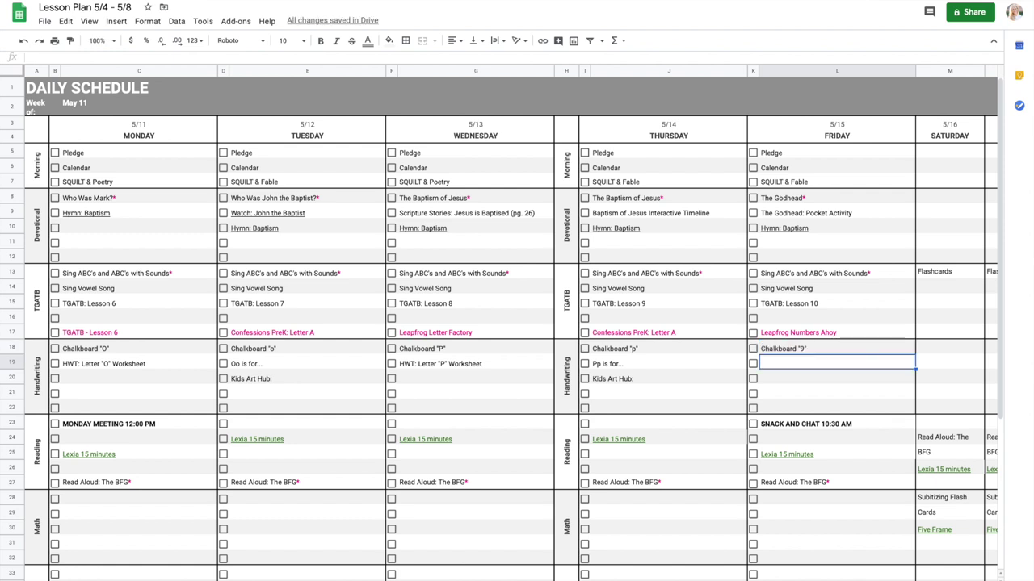
{"action": "type", "text": "HWT: Nu"}
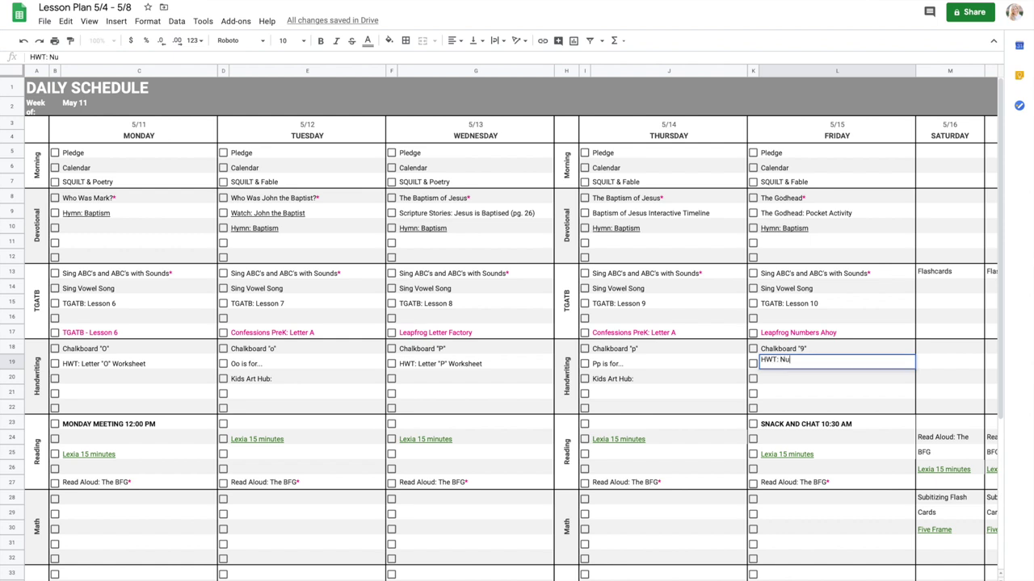
{"action": "type", "text": "mber 9 Worksheet"}
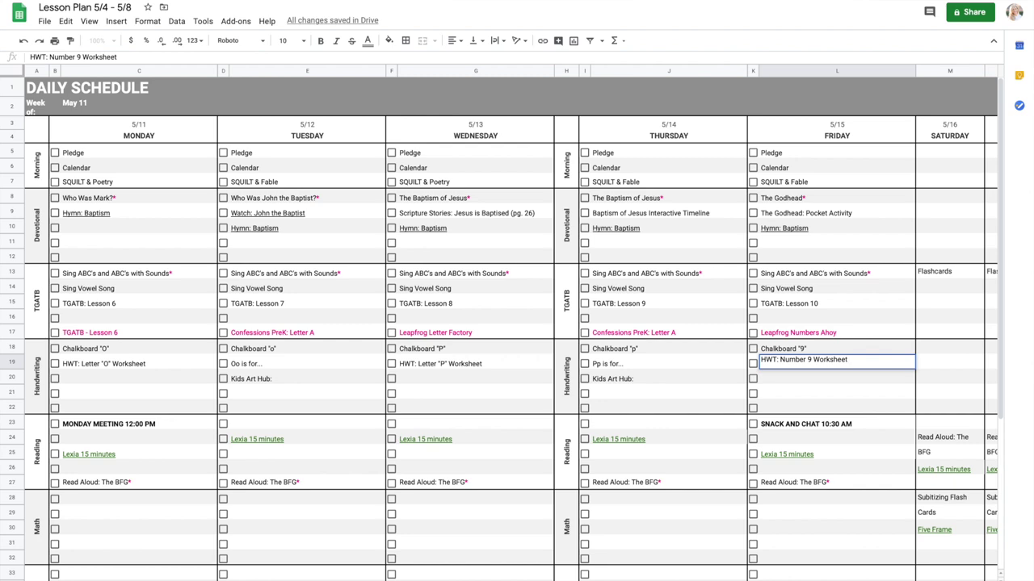
{"action": "key", "text": "Return"}
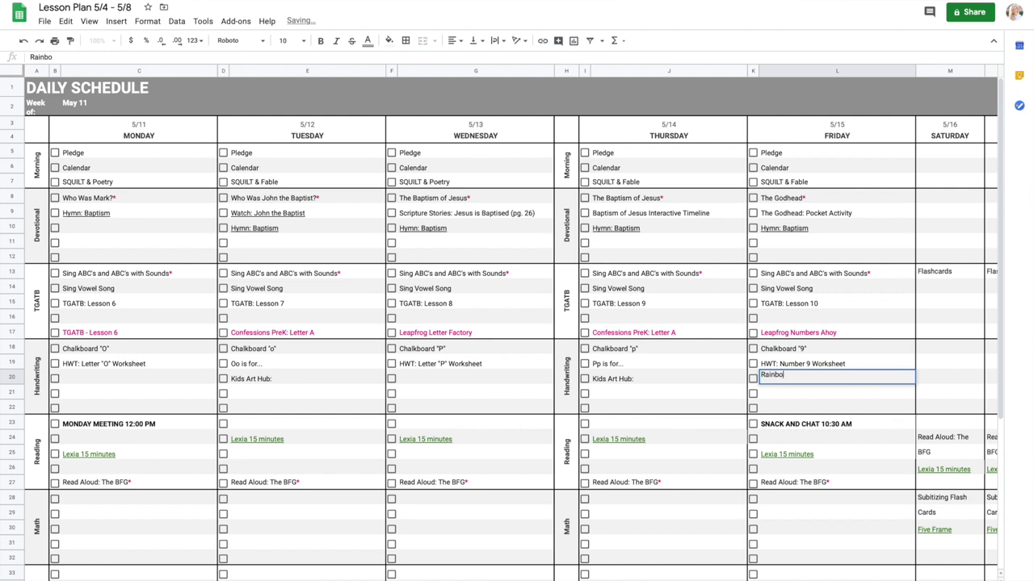
{"action": "type", "text": "Write "}
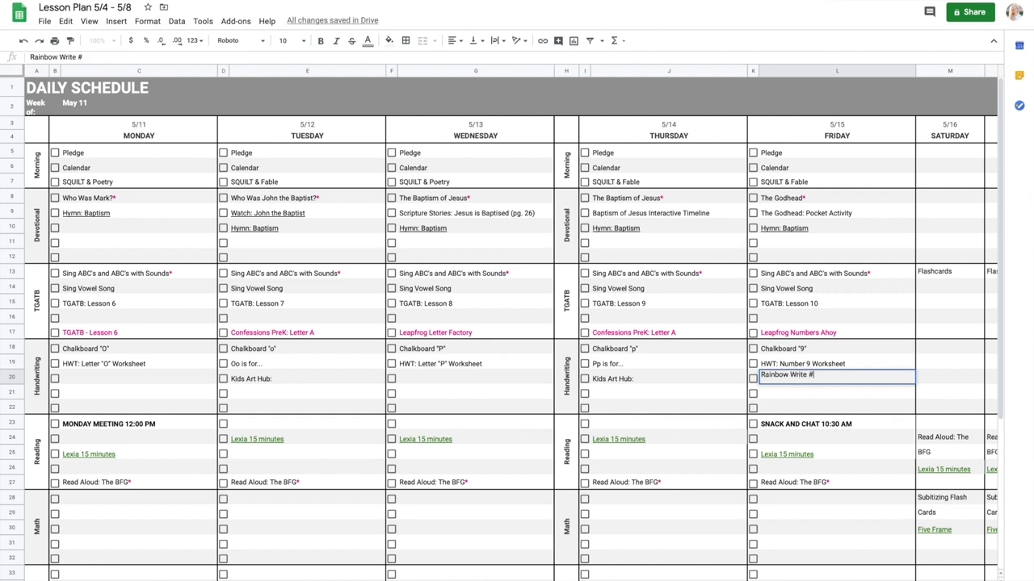
{"action": "type", "text": "#'s 1-"}
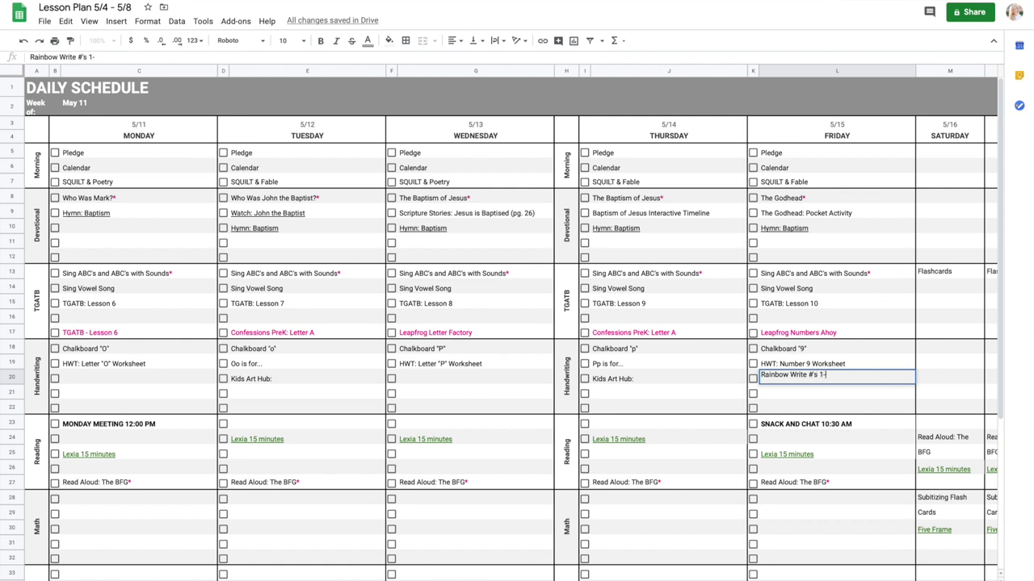
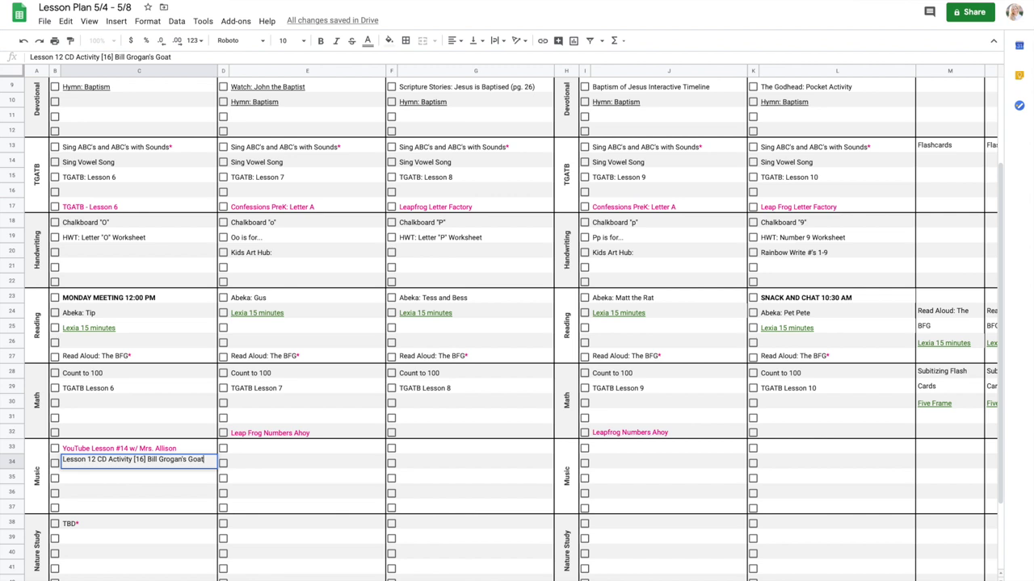
Step: Repeat Monday's "CD Activity [16] Bill Grogan's Goat" entry in Music row 35 and set the lesson number to 13 in both entries
{"action": "left_click", "coordinate": [184, 481]}
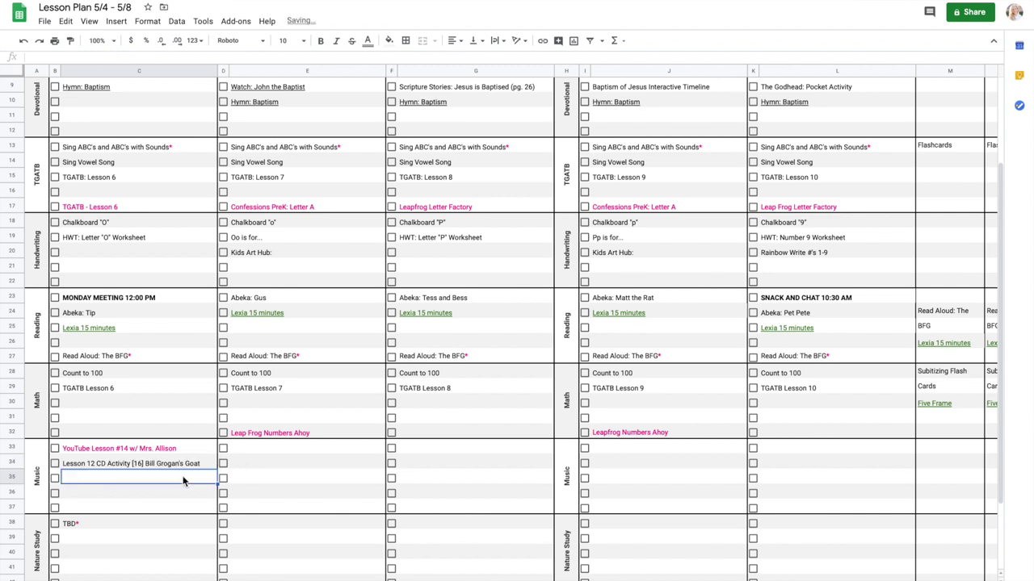
{"action": "type", "text": "Lesson 12 CD Activity [16] Bill Grogan's Goat"}
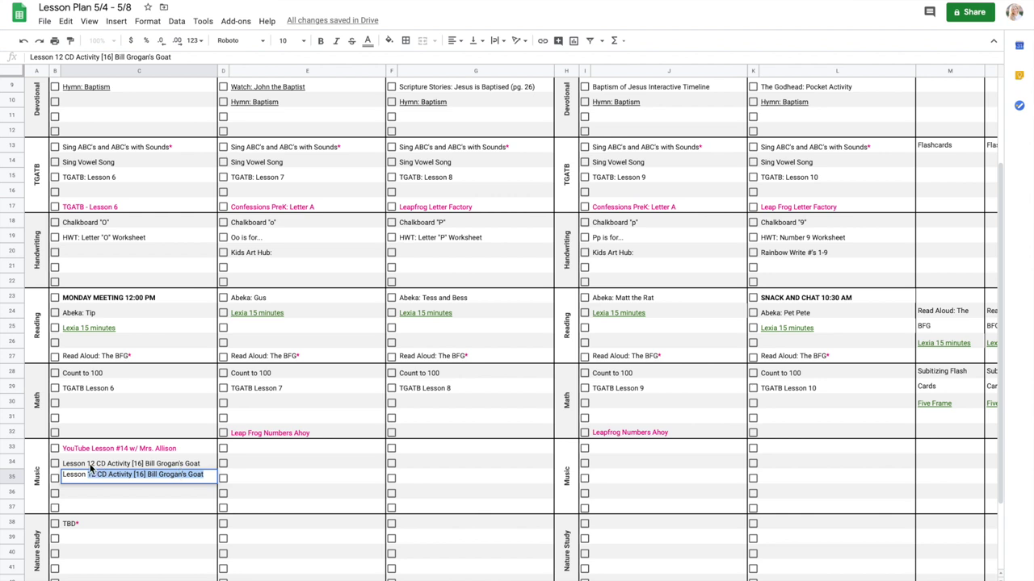
{"action": "left_click", "coordinate": [92, 462]}
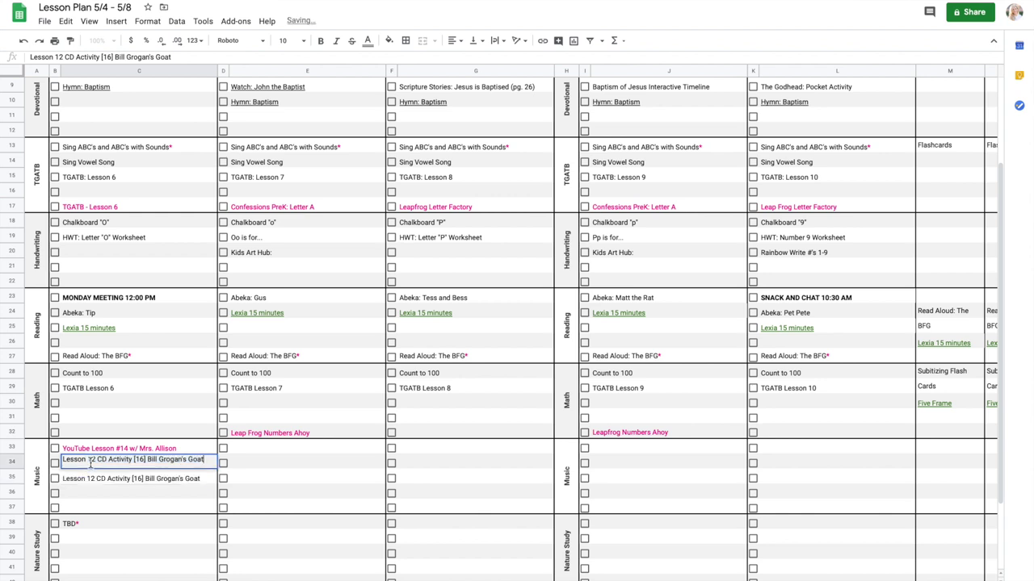
{"action": "double_click", "coordinate": [93, 477]}
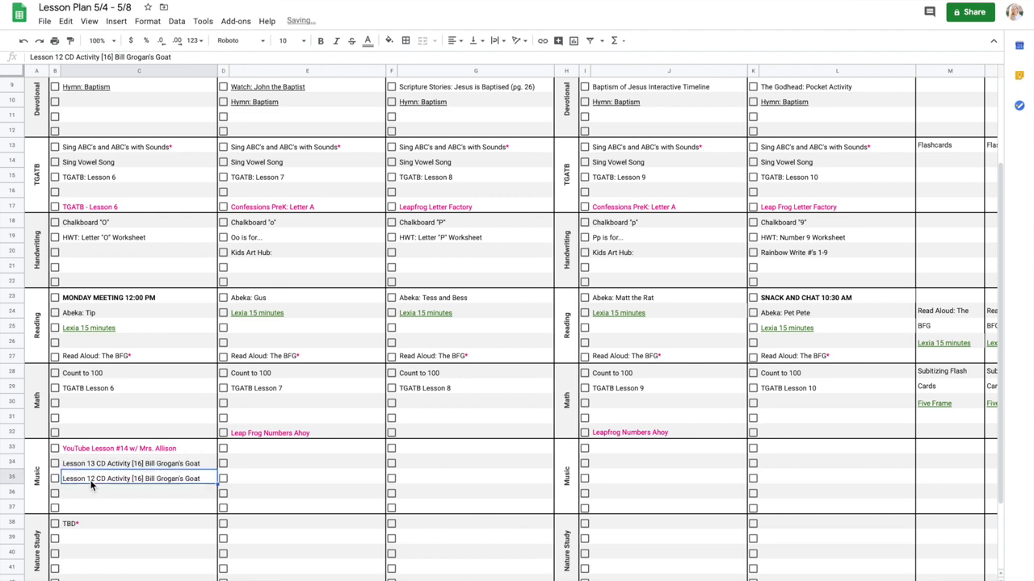
{"action": "key", "text": "BackSpace"}
{"action": "type", "text": "3"}
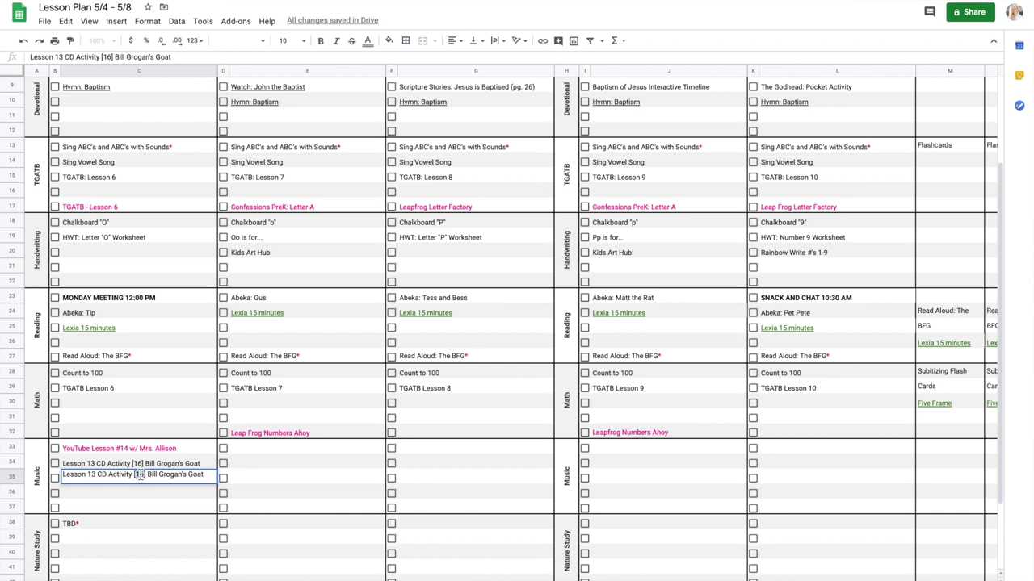
Step: Change the activity in Monday's Music row 35 to "[20] El Gallo"
{"action": "double_click", "coordinate": [140, 477]}
{"action": "type", "text": "20"}
{"action": "left_click_drag", "start_coordinate": [147, 477], "coordinate": [205, 478]}
{"action": "type", "text": "El"}
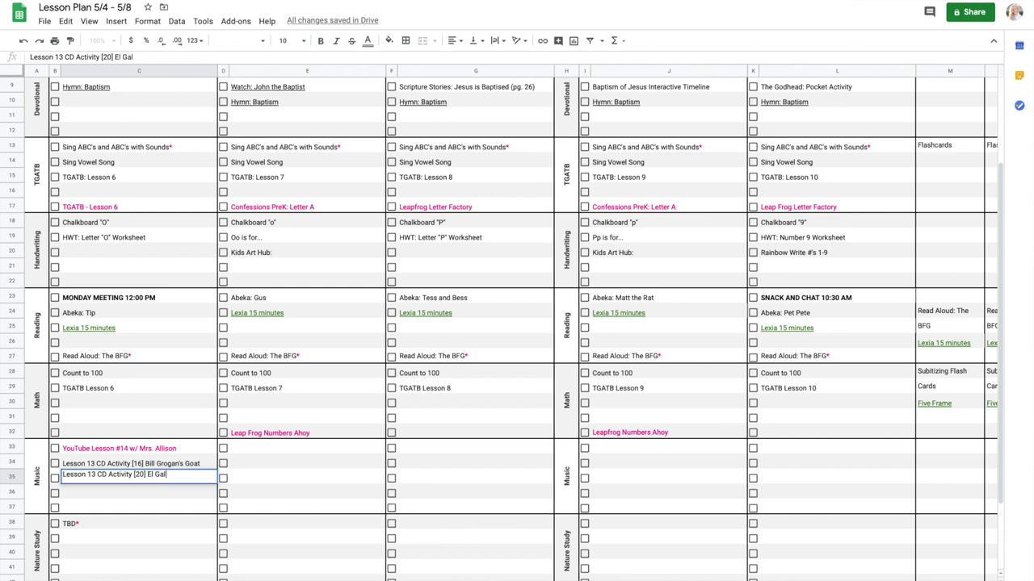
{"action": "type", "text": " Gallo"}
{"action": "key", "text": "Return"}
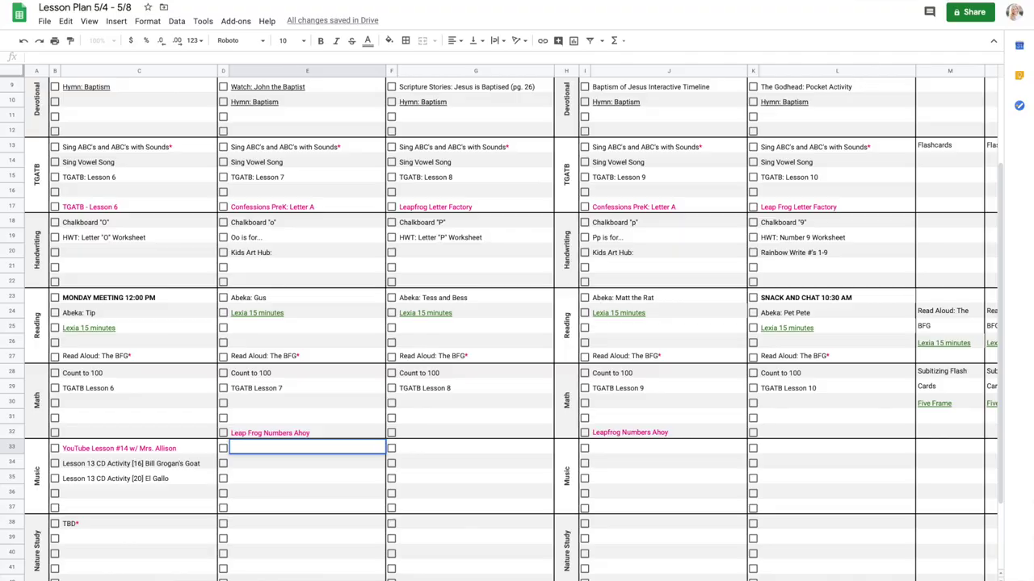
Step: Enter "YouTube Lesson #14 w/" followed by the teacher's name in Tuesday's Music row 33
{"action": "type", "text": "YouTube Lesson #1"}
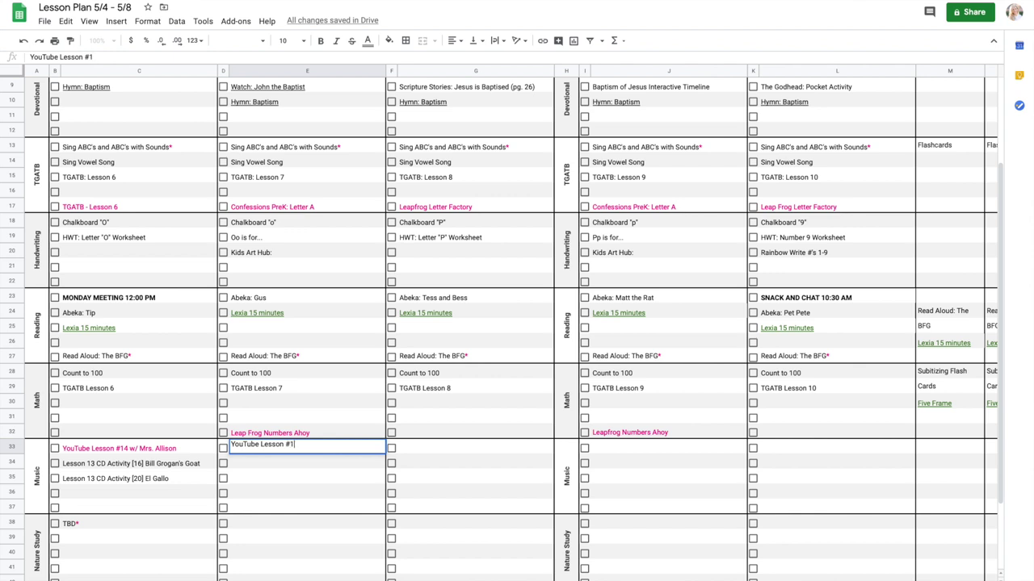
{"action": "type", "text": "4 w/ Mrs. Allison"}
{"action": "key", "text": "Return"}
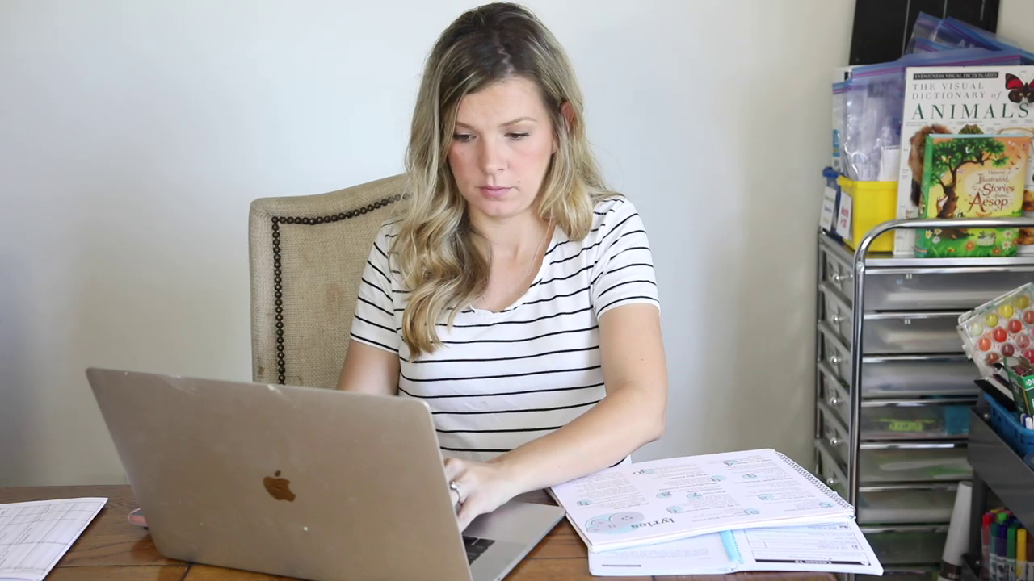
Step: Fill Tuesday's Music rows 36 and 37 with "Cherry Pie" and "Lady with the Alligator Purse"
{"action": "type", "text": "C"}
{"action": "type", "text": "herry Pie"}
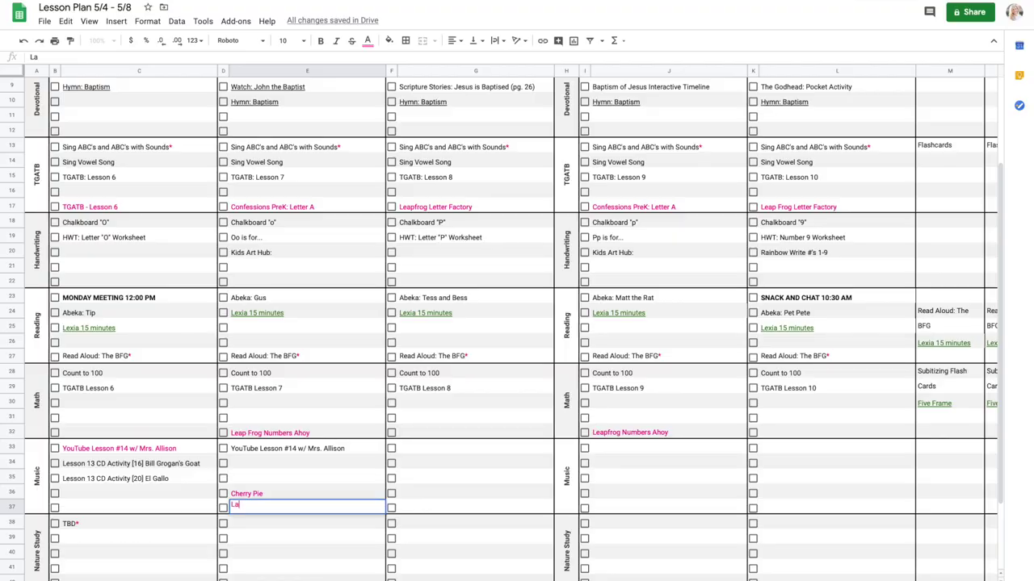
{"action": "type", "text": "with the Alligator Purse"}
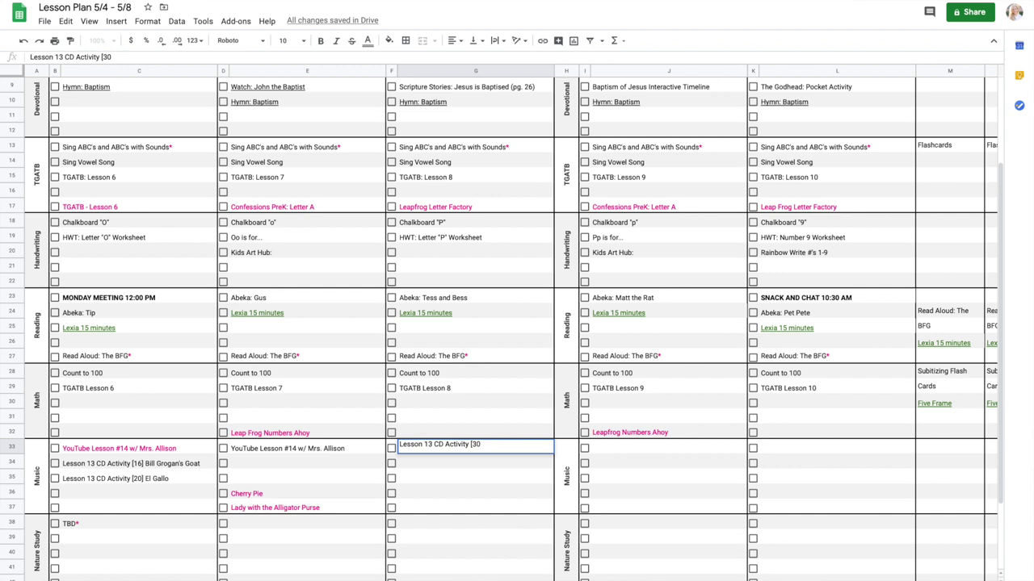
Step: Enter "Lesson 13 CD Activity [30] Ants Go Marching" in Wednesday's Music row 33
{"action": "type", "text": "Go Martchin"}
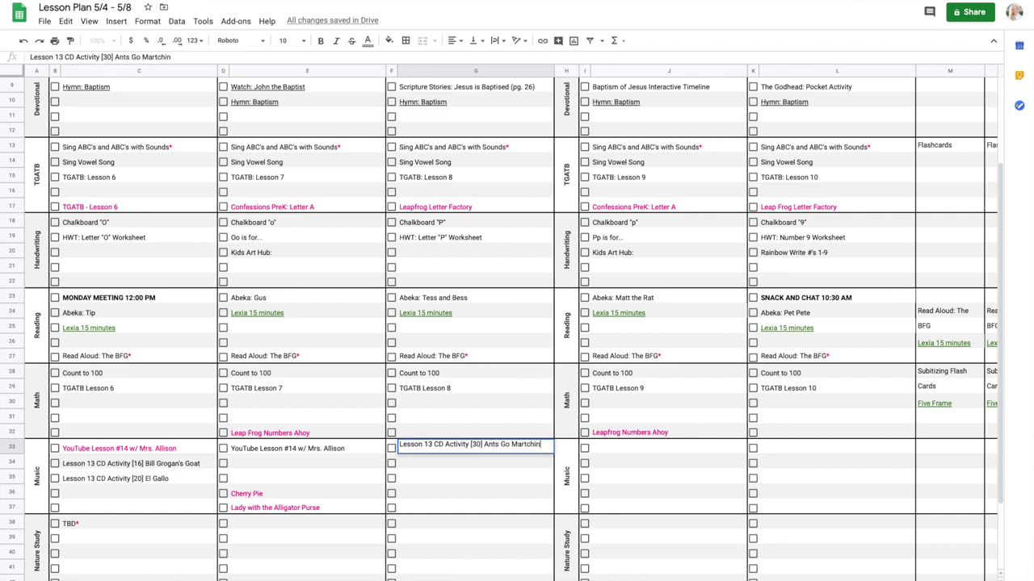
{"action": "key", "text": "BackSpace"}
{"action": "key", "text": "BackSpace"}
{"action": "key", "text": "BackSpace"}
{"action": "type", "text": "Marching"}
Step: Enter "Lesson 13 Bell Practice: Playing Skips" in Wednesday's Music row 34
{"action": "left_click", "coordinate": [431, 466]}
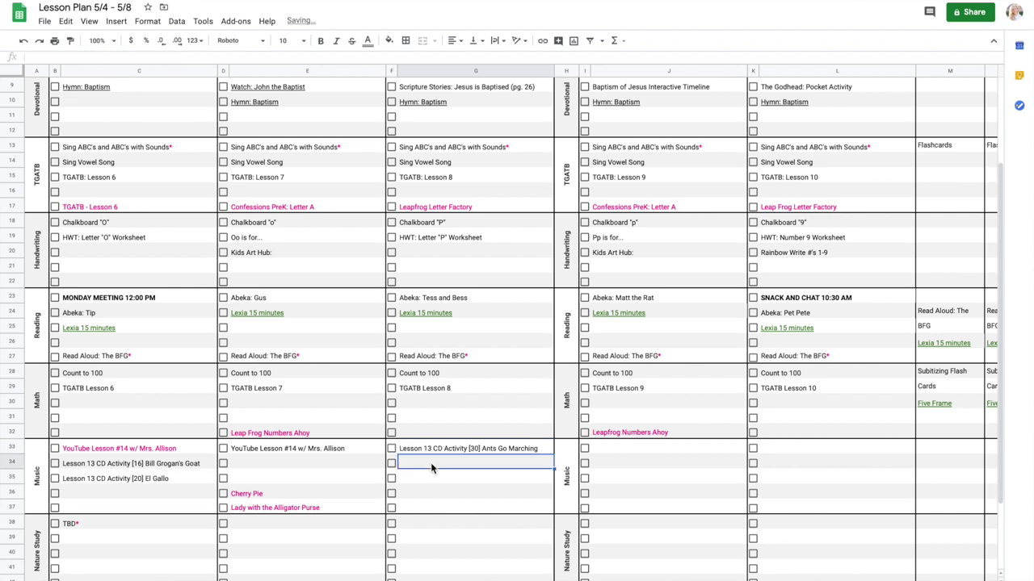
{"action": "type", "text": "Lesson "}
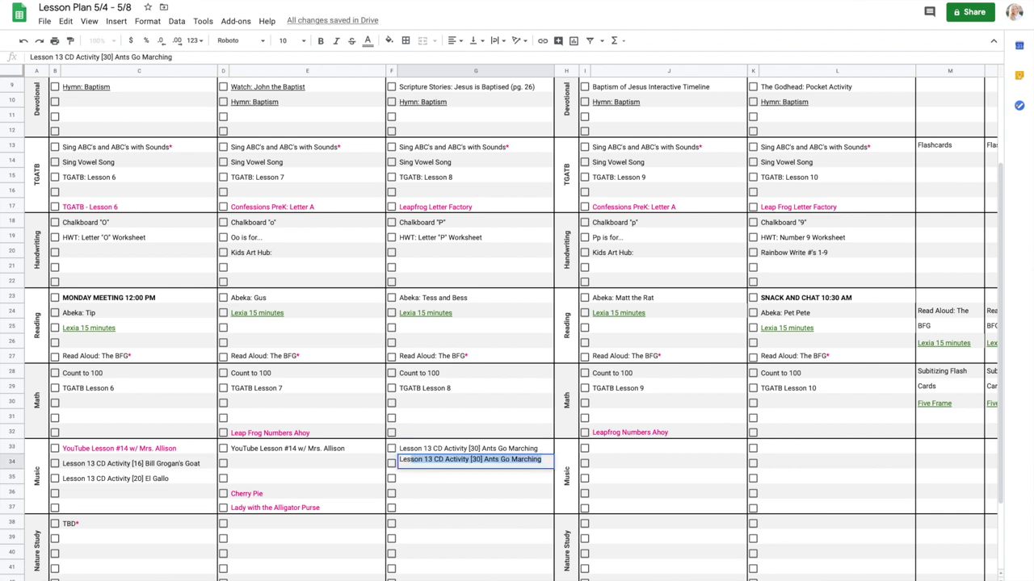
{"action": "type", "text": "13 Bel"}
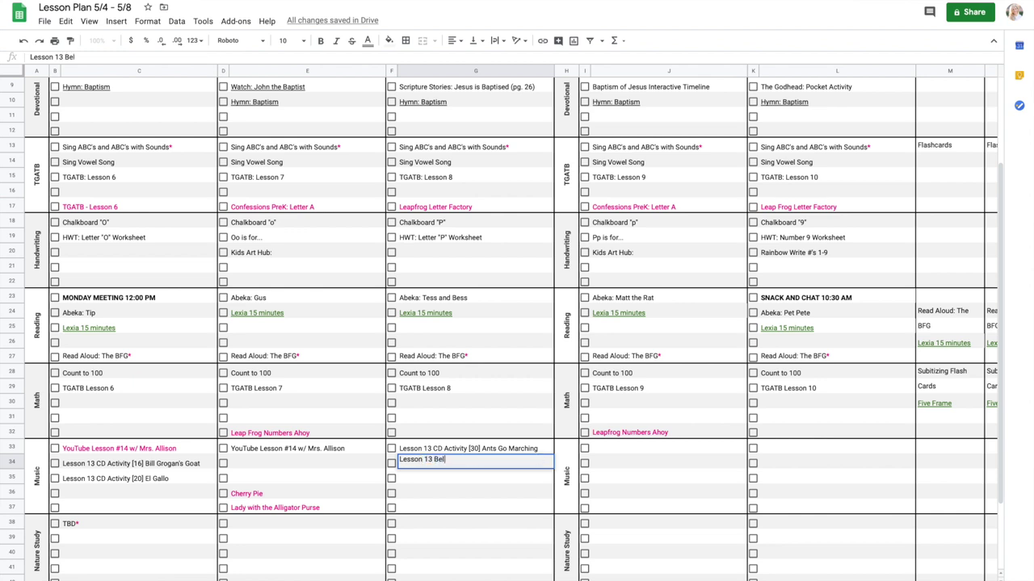
{"action": "type", "text": "l Practice: Baby"}
{"action": "type", "text": "Playing Ski"}
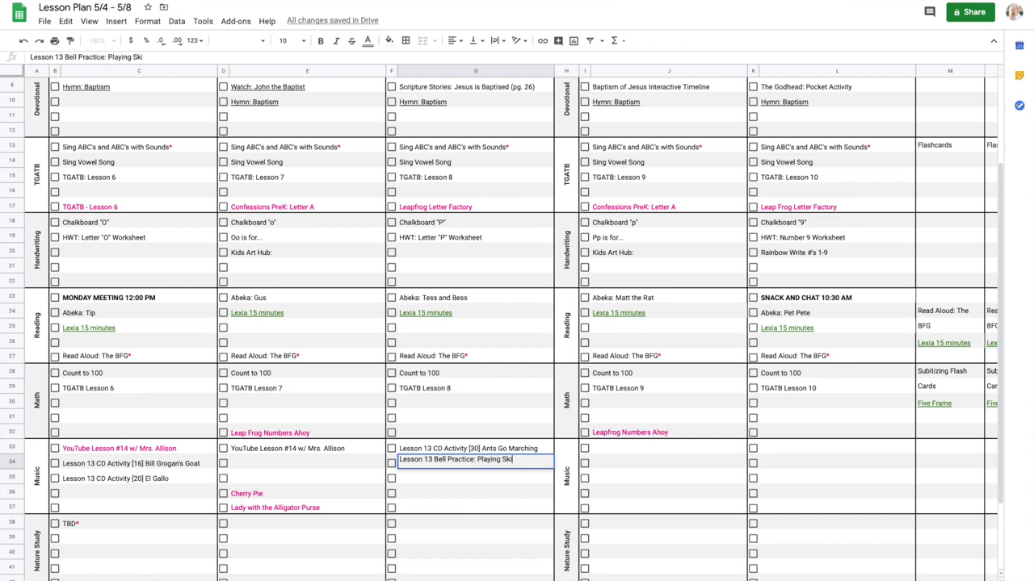
{"action": "type", "text": "ps"}
Step: Fill Wednesday's Music rows 36 and 37 with "Shapes Song" and "Six Little Ducks w/ Duck Puppets"
{"action": "left_click", "coordinate": [415, 491]}
{"action": "type", "text": "Sha"}
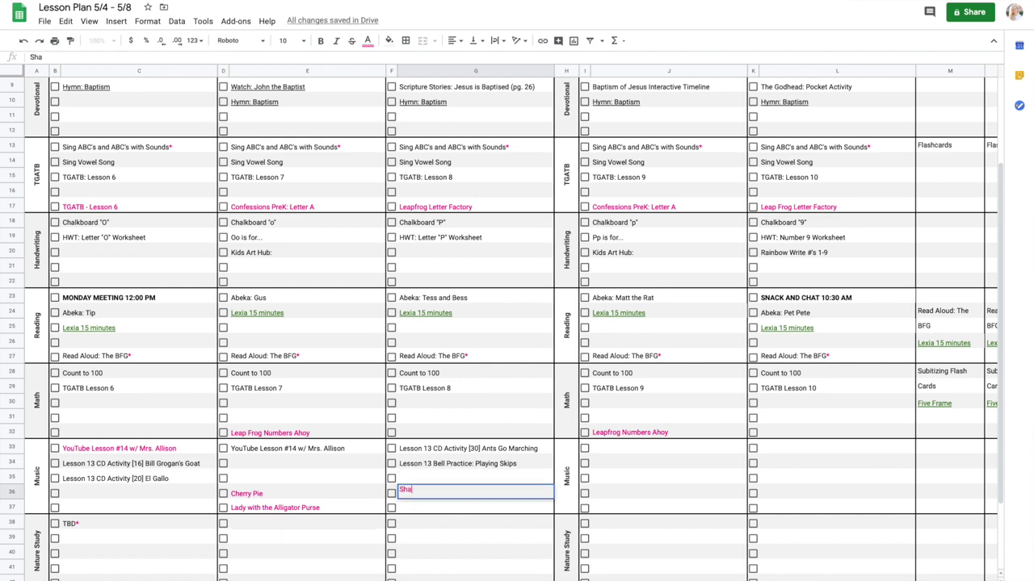
{"action": "type", "text": "pes Song"}
{"action": "key", "text": "Return"}
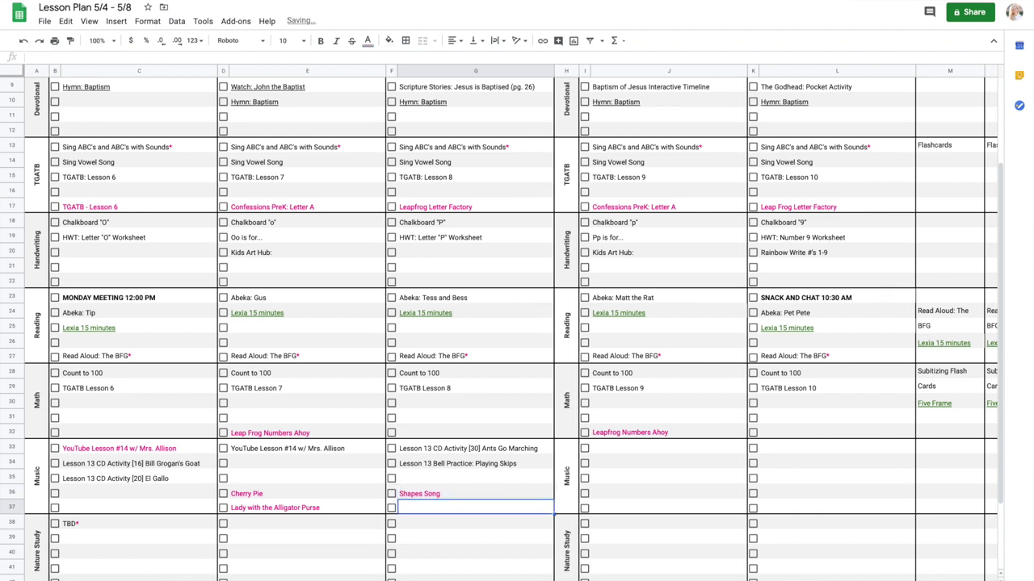
{"action": "type", "text": "Six Little Ducks w/ Duck Puppe"}
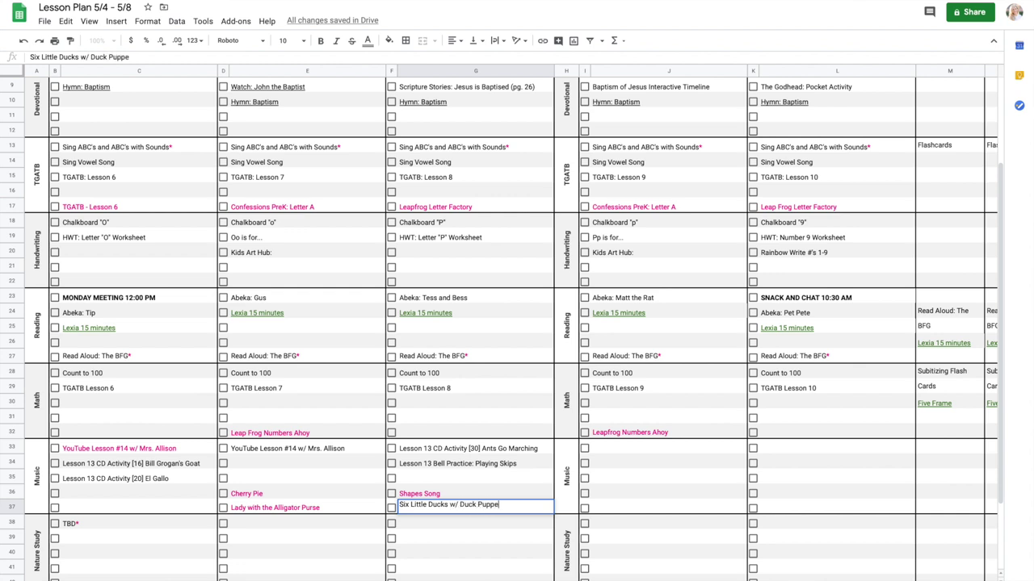
{"action": "left_click", "coordinate": [448, 494]}
Step: Change the text color of Wednesday's "Six Little Ducks w/ Duck Puppets" entry to the custom pink
{"action": "left_click", "coordinate": [450, 507]}
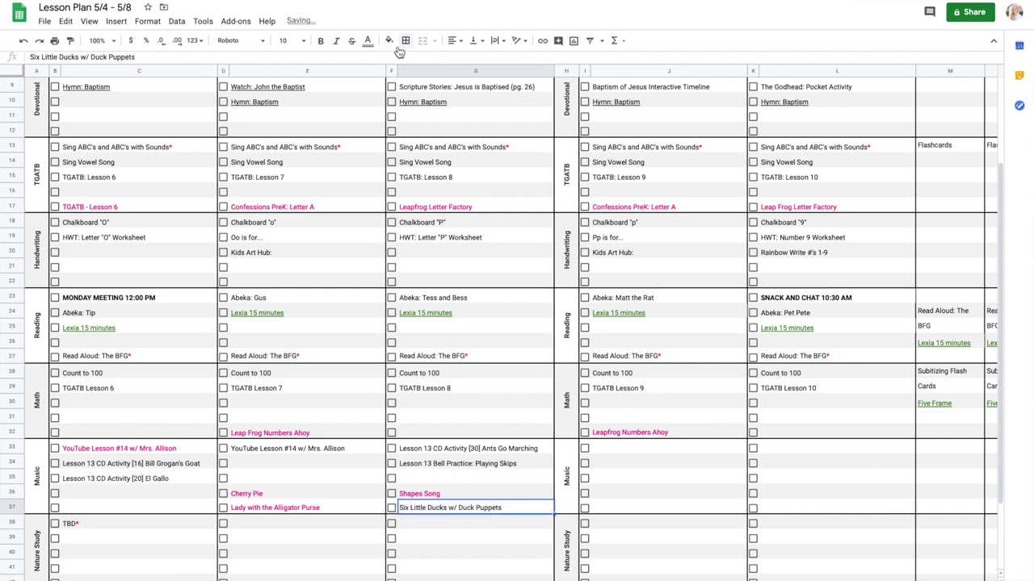
{"action": "left_click", "coordinate": [368, 41]}
{"action": "left_click", "coordinate": [385, 200]}
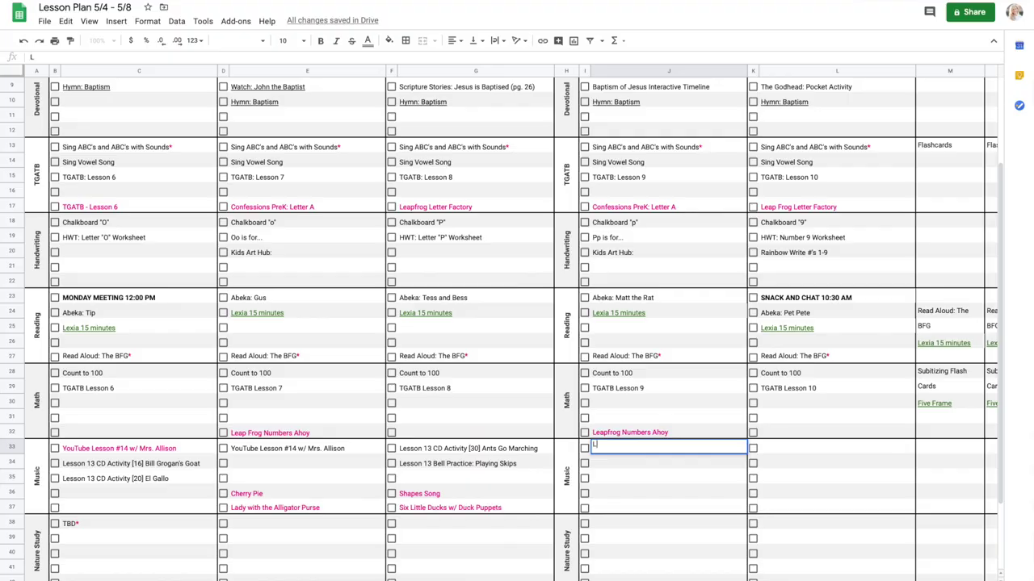
Step: Fill Thursday's Music rows 33, 36 and 37 with "Lesson 13 Bell Practice: Taking Baby Steps", "Name the Instruments (pg. 19)" and "Button Factory"
{"action": "type", "text": "esson 13 Bell Practice: Taking Baby Steps"}
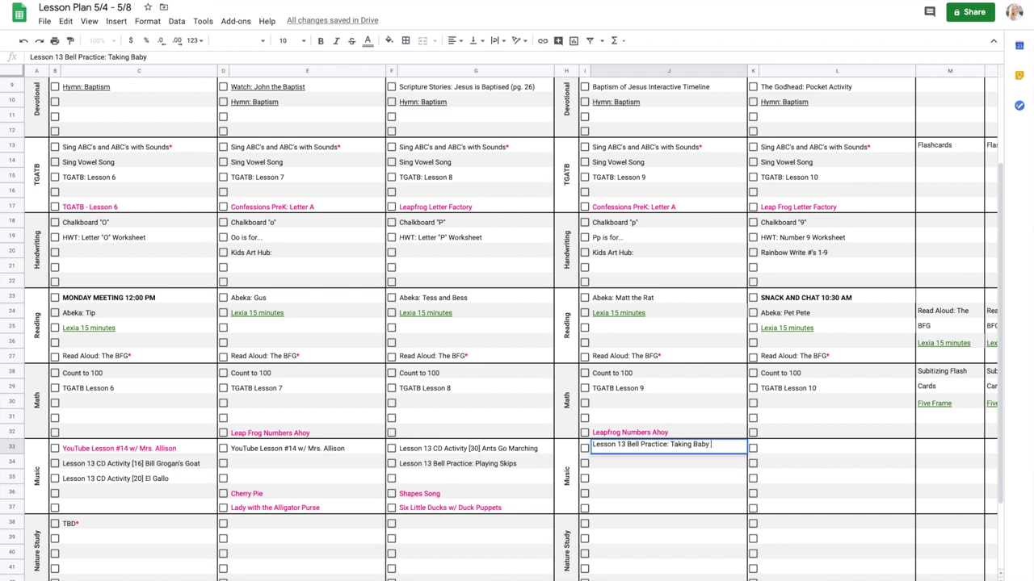
{"action": "left_click", "coordinate": [627, 493]}
{"action": "type", "text": "Name the Instruments (pg. 19)"}
{"action": "key", "text": "Return"}
{"action": "type", "text": "Button "}
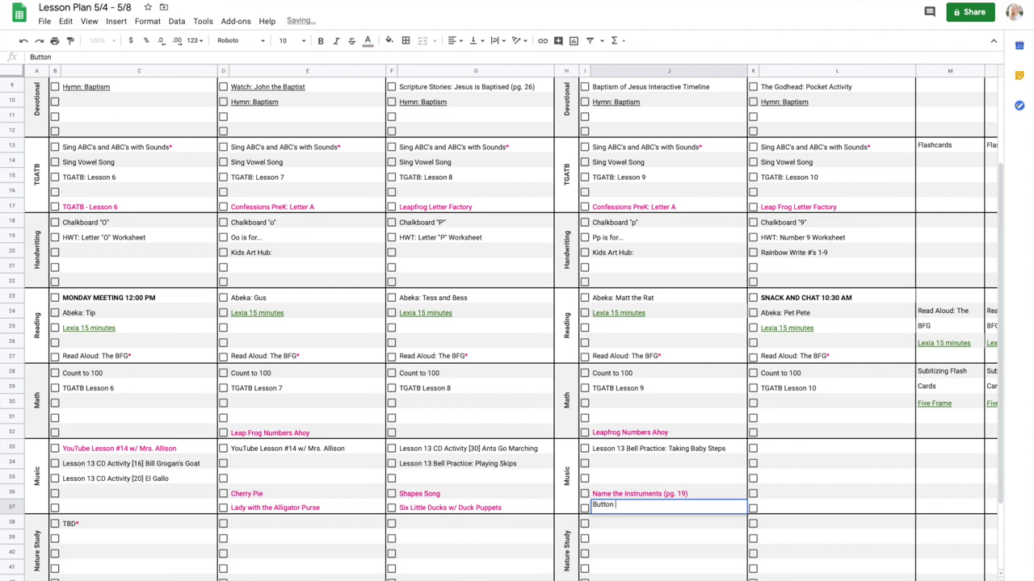
{"action": "type", "text": "Factory"}
{"action": "key", "text": "Up"}
Step: Change the text color of Thursday's "Button Factory" entry to the custom pink
{"action": "left_click", "coordinate": [678, 507]}
{"action": "left_click", "coordinate": [367, 41]}
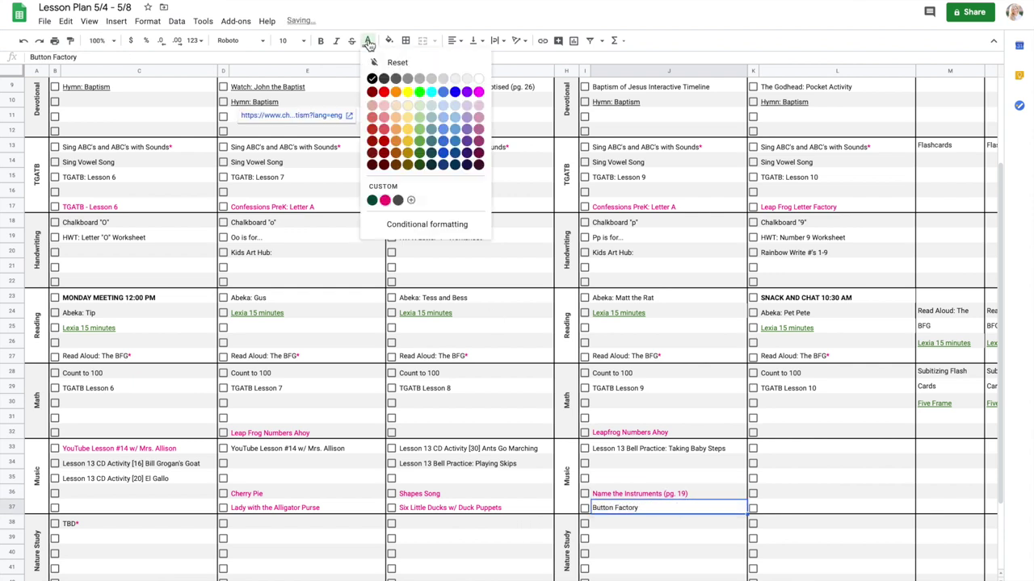
{"action": "left_click", "coordinate": [385, 199]}
Step: Fill Friday's Music rows 33 and 36 with "Lesson 13 Theory Assignment" and "Button Sorting (with buttons)"
{"action": "left_click", "coordinate": [819, 450]}
{"action": "type", "text": "Lesson 13 The"}
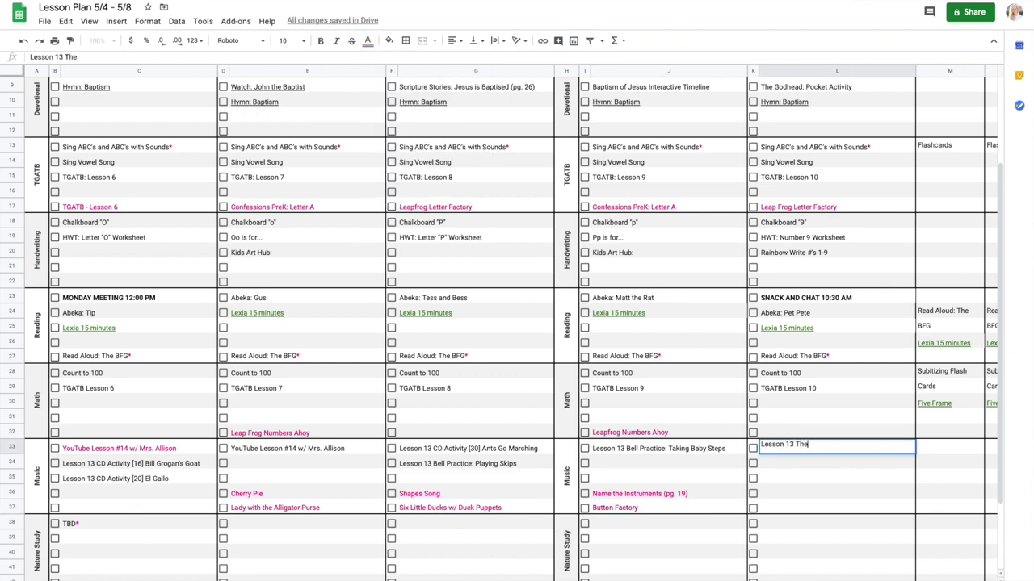
{"action": "type", "text": "ory Assignment"}
{"action": "key", "text": "Return"}
{"action": "key", "text": "Down"}
{"action": "key", "text": "Down"}
{"action": "type", "text": "Button"}
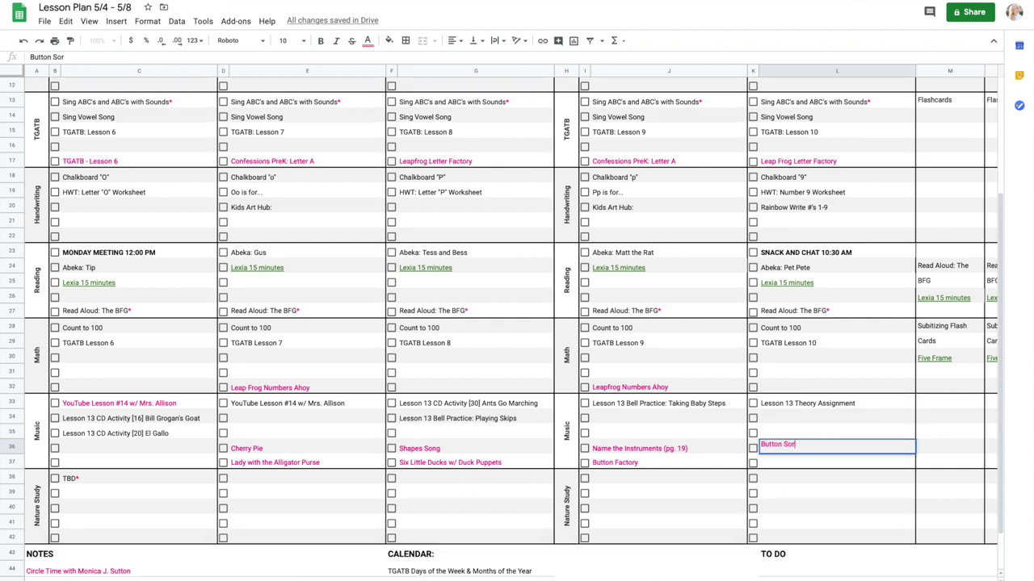
{"action": "type", "text": " Sorting (with Buttons"}
{"action": "key", "text": "Return"}
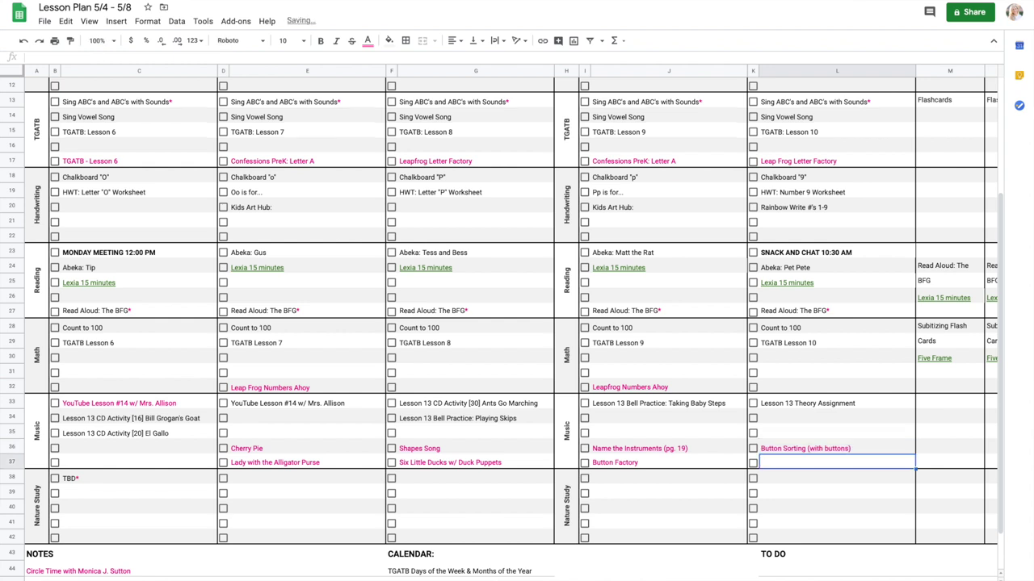
Step: Enter the activity beginning "1, 2, 3, 4," in Friday's Music row 37
{"action": "type", "text": "1."}
{"action": "type", "text": " 2, 3, r"}
{"action": "key", "text": "BackSpace"}
{"action": "type", "text": "4,"}
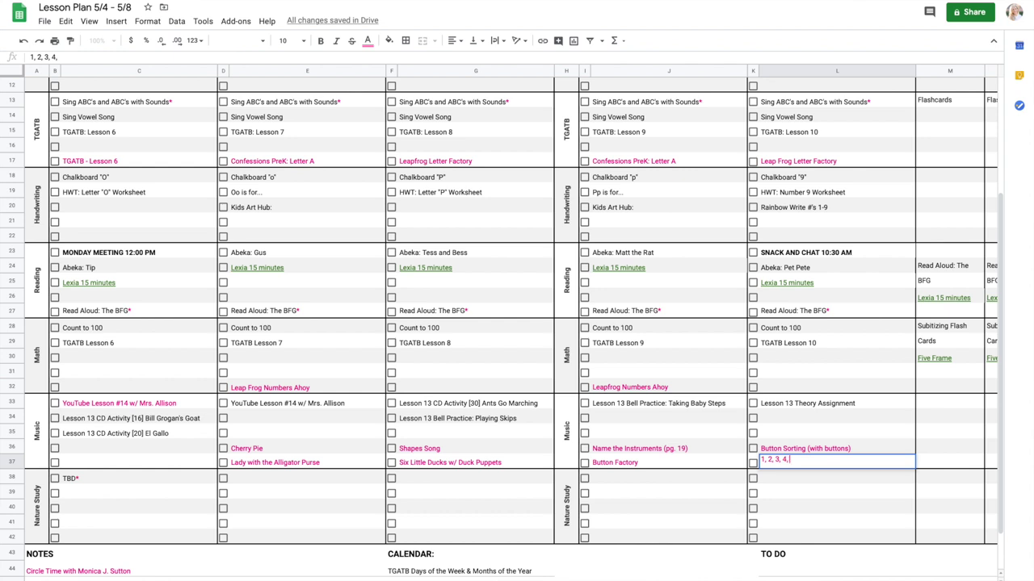